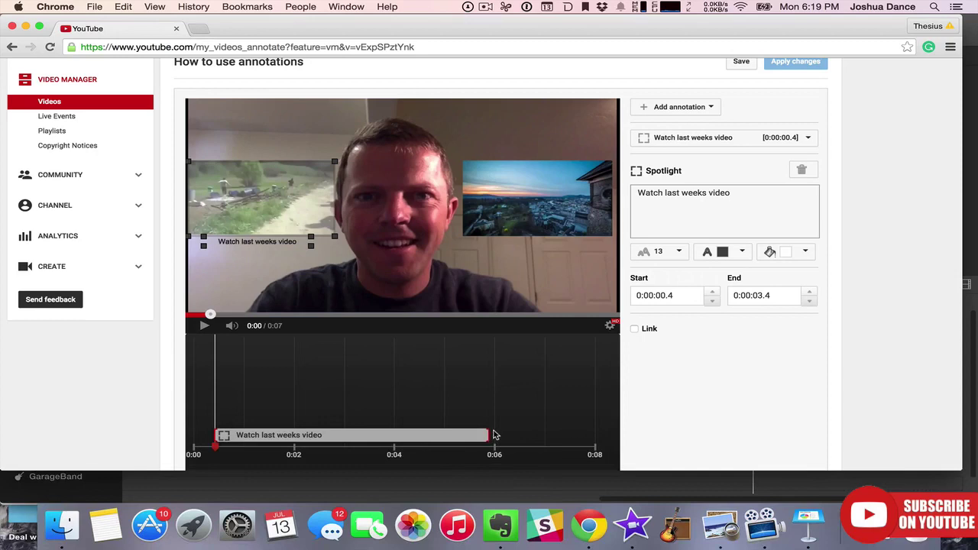
Extend the 'Watch last weeks video' spotlight so it ends near 0:07
left_click_drag(495, 430, 604, 437)
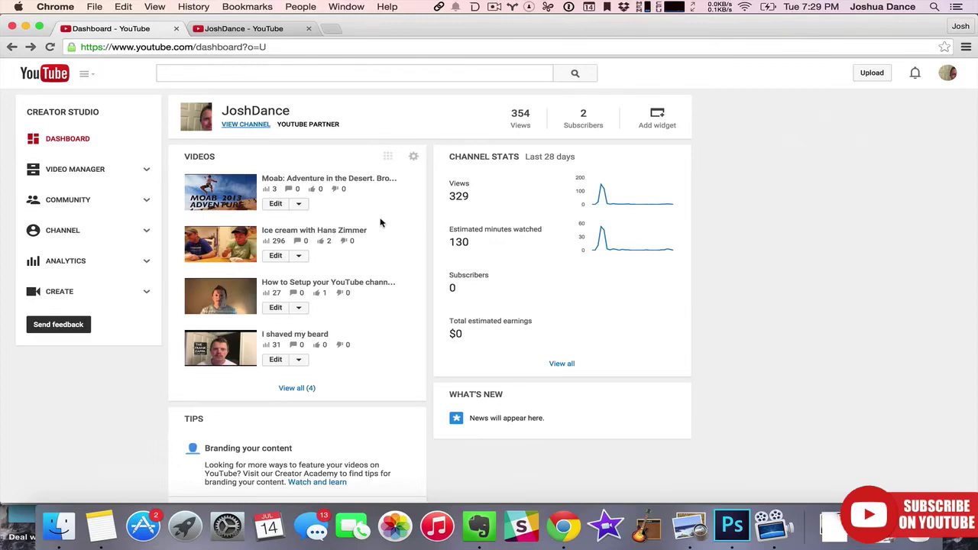
Add a 'Click here to Subscribe!' note to the Moab video's annotations
left_click(300, 204)
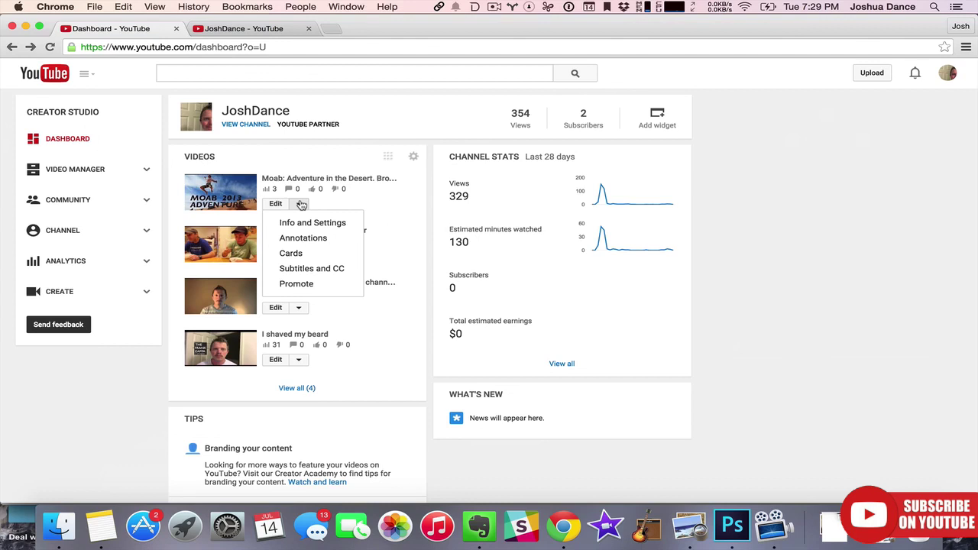
left_click(323, 238)
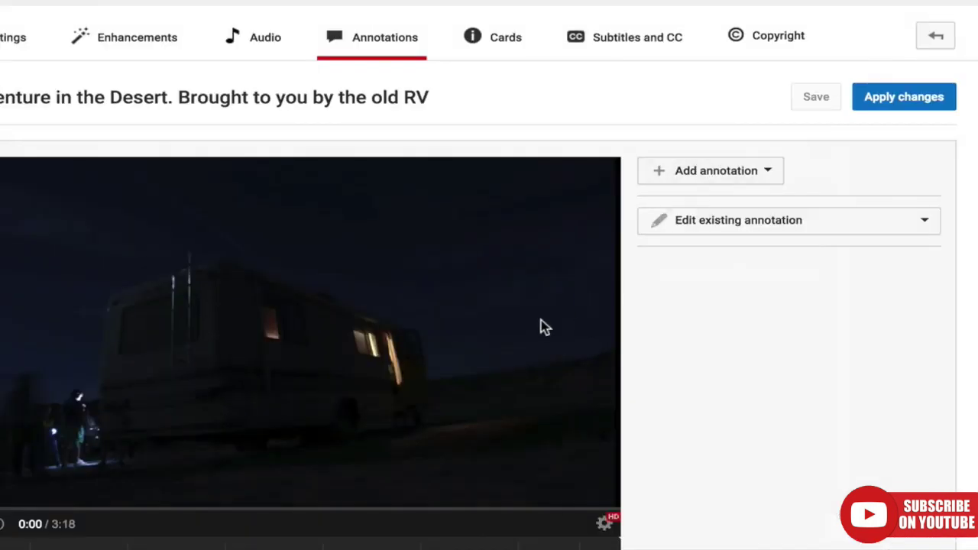
scroll(579, 333, "down", 2)
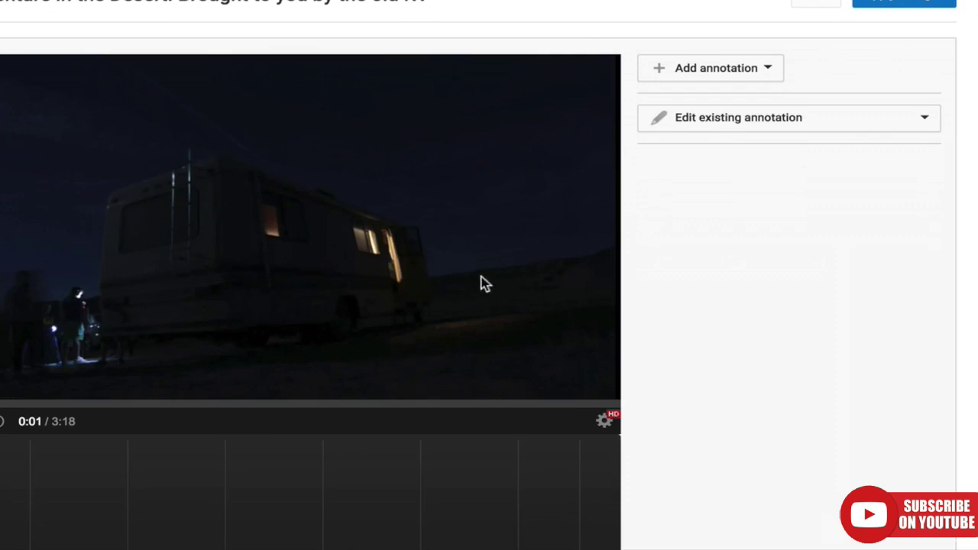
left_click(738, 70)
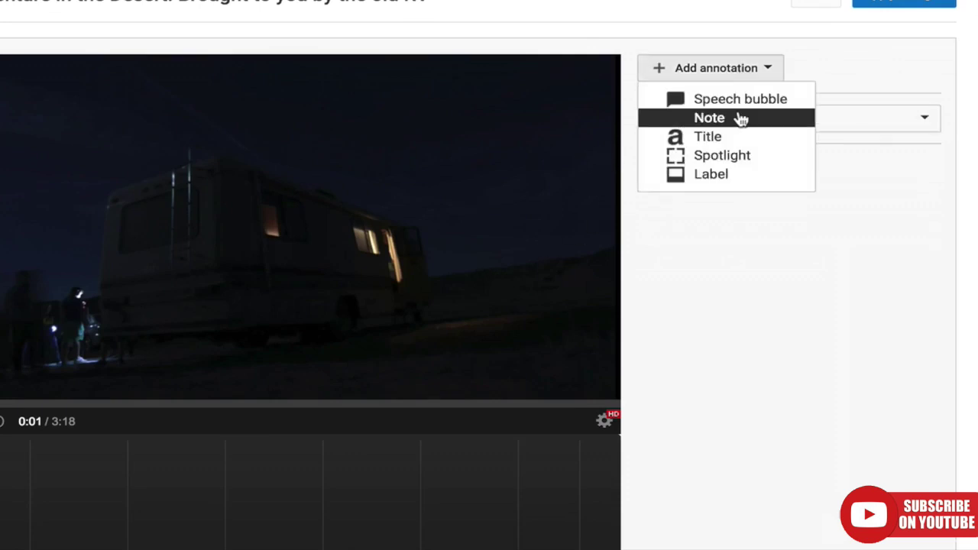
left_click(739, 118)
left_click(746, 234)
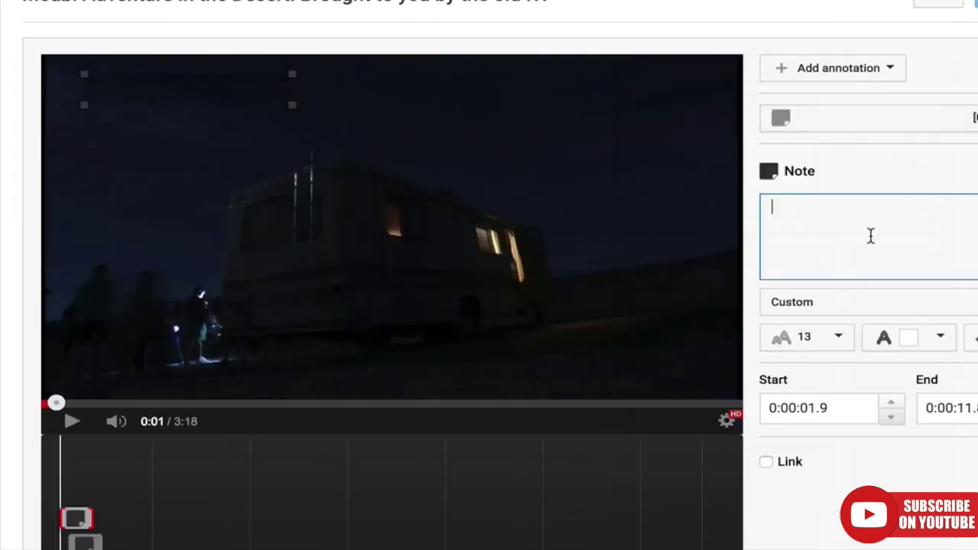
type("Sub")
type("scrib")
type("Click here to")
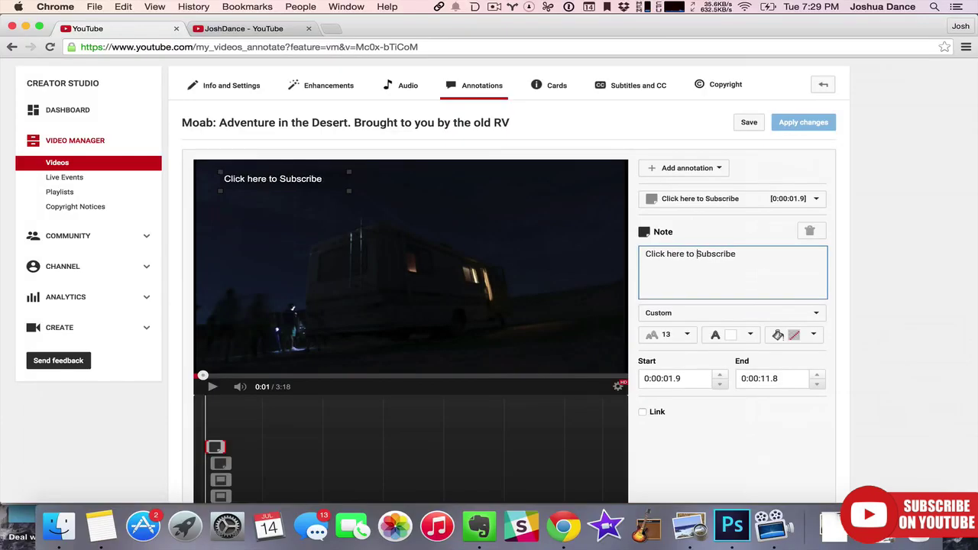
type(" !")
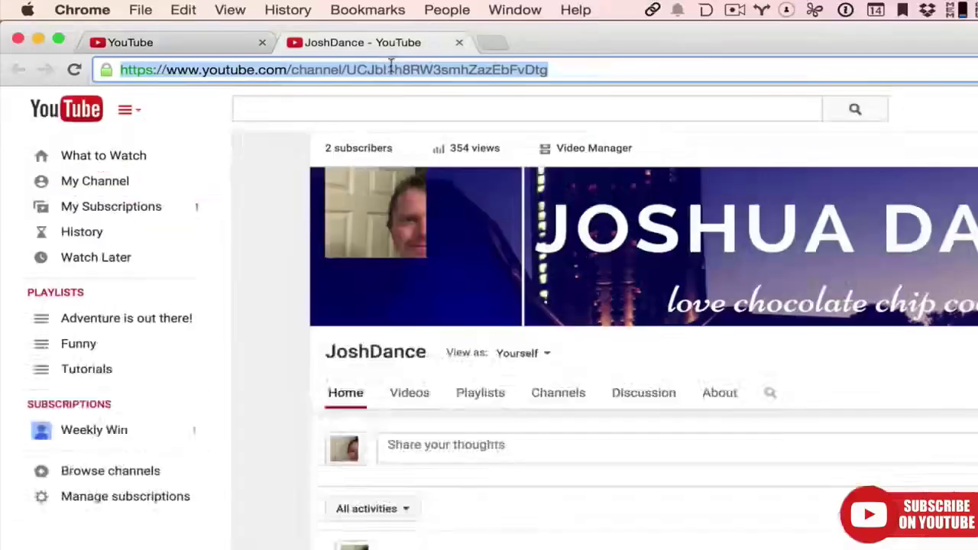
Link the note to Subscribe using the copied channel ID
left_click_drag(546, 68, 344, 68)
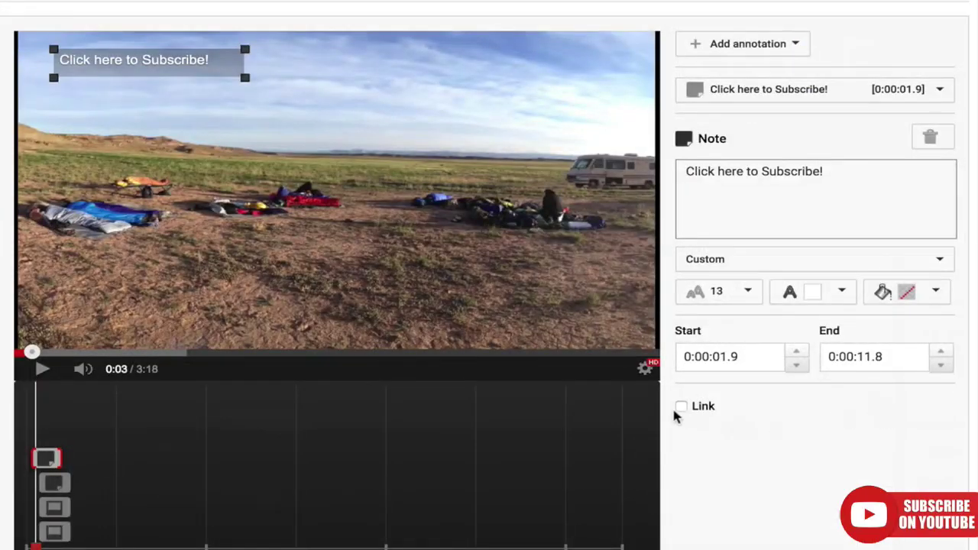
left_click(681, 407)
left_click(803, 441)
type("UCJbl1h8RW3smhZazEbFvDtg")
left_click(873, 414)
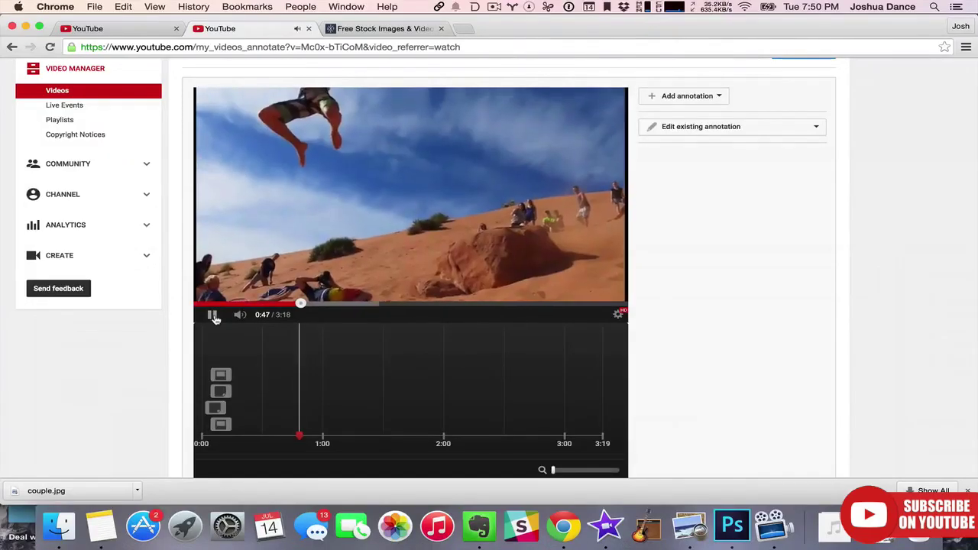
Add a 'Thumbs up for Street Fighter' note at 0:50, moved to the bottom-left
left_click(213, 315)
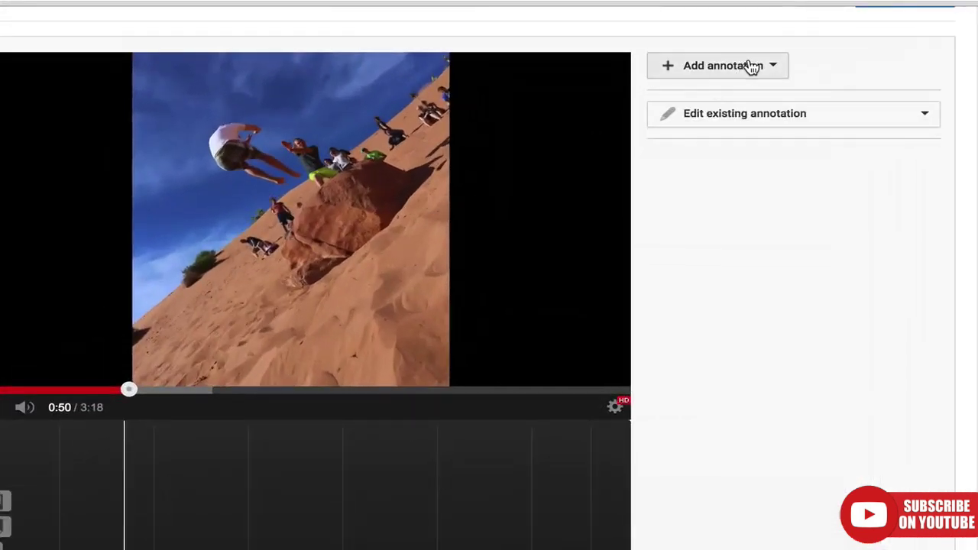
left_click(706, 97)
left_click(757, 116)
left_click(720, 230)
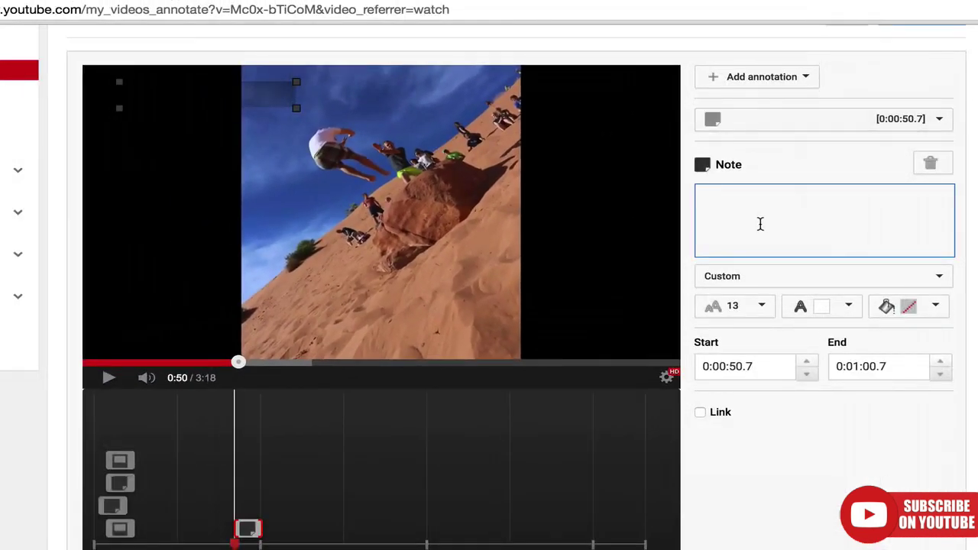
type("Thumbs up for Street Fighter")
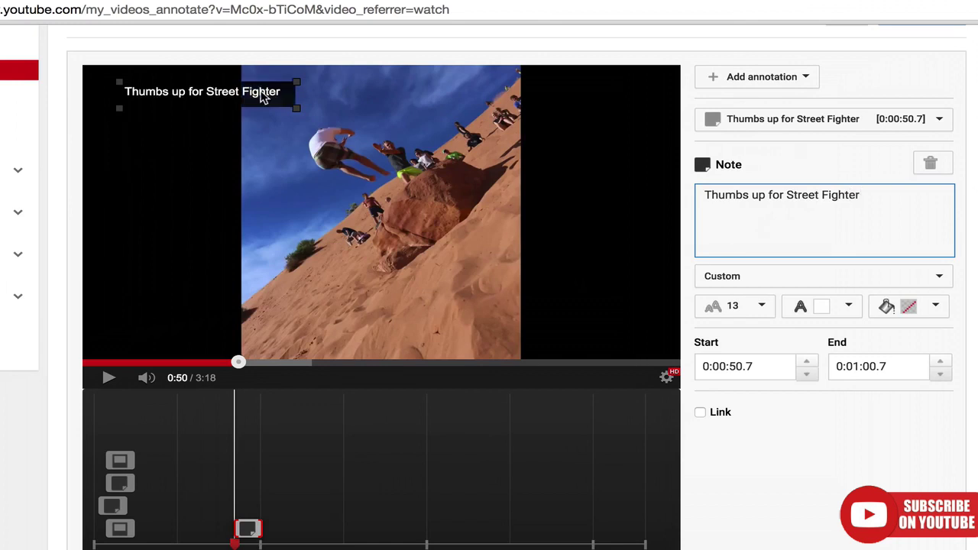
left_click_drag(262, 99, 237, 340)
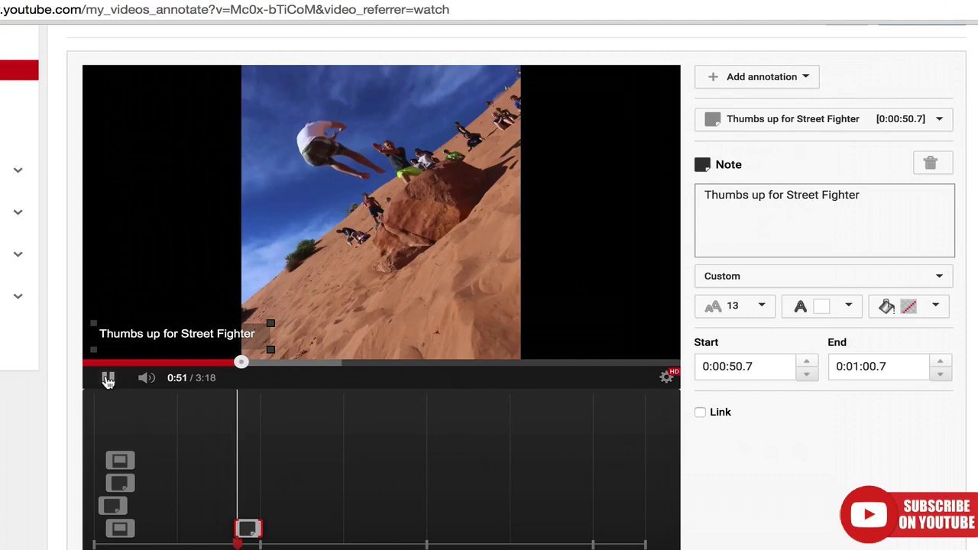
left_click(108, 379)
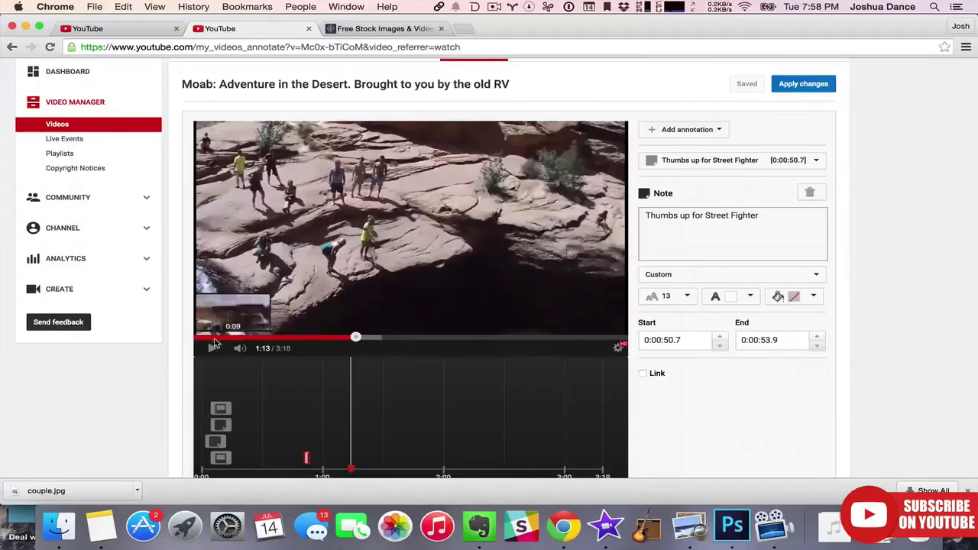
At 1:18, add a lower-left three-line note: 'Cliff diving is dangerous... Be careful.'
left_click(211, 349)
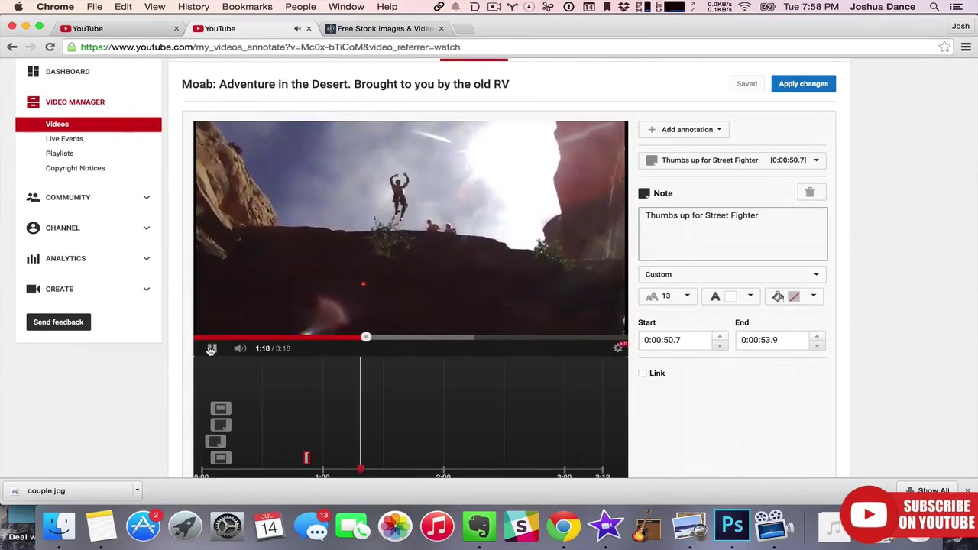
left_click(211, 349)
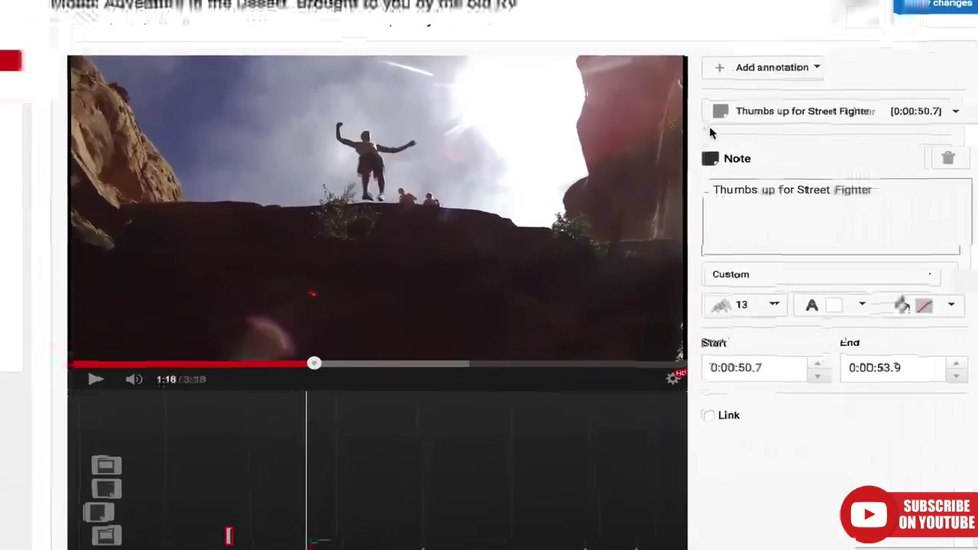
left_click(810, 68)
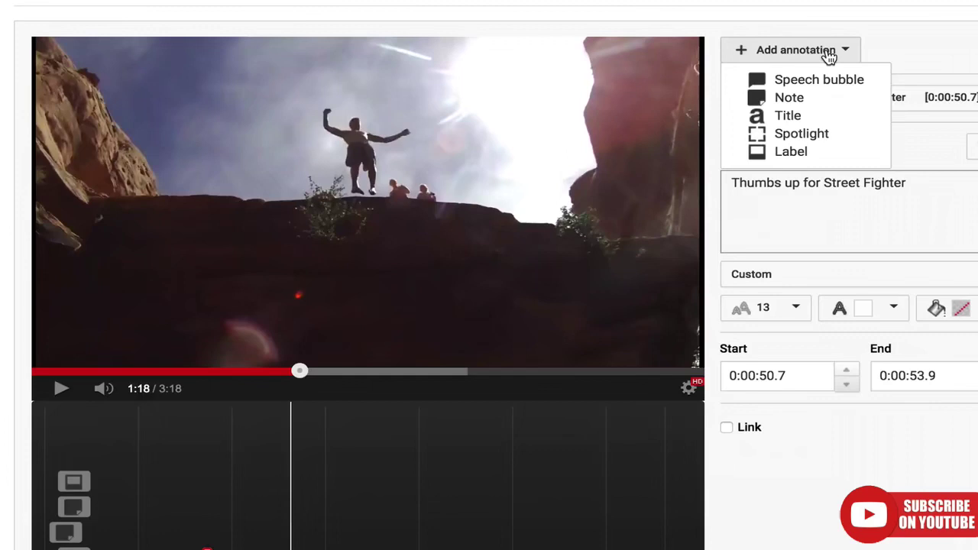
left_click(791, 98)
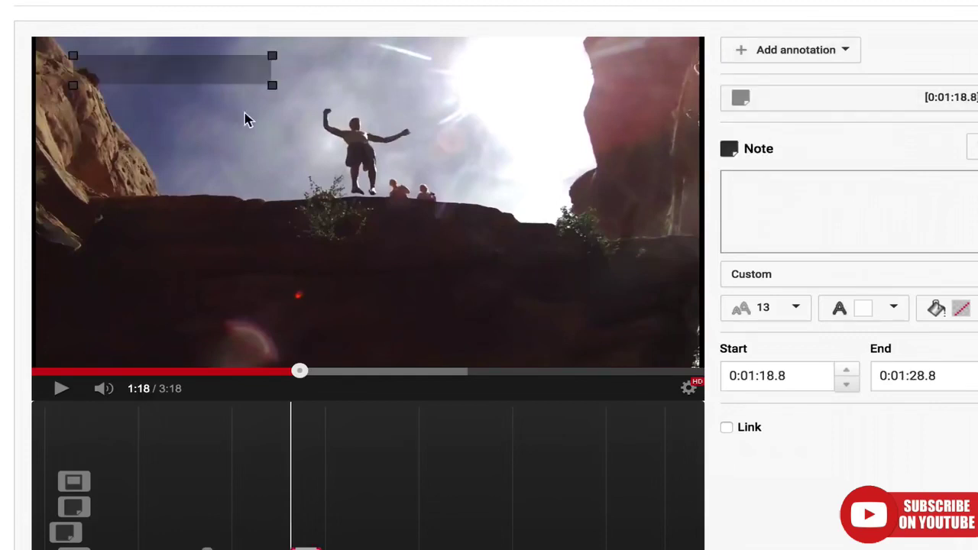
left_click_drag(203, 71, 197, 325)
left_click(796, 207)
type("C")
type("liff diving is d")
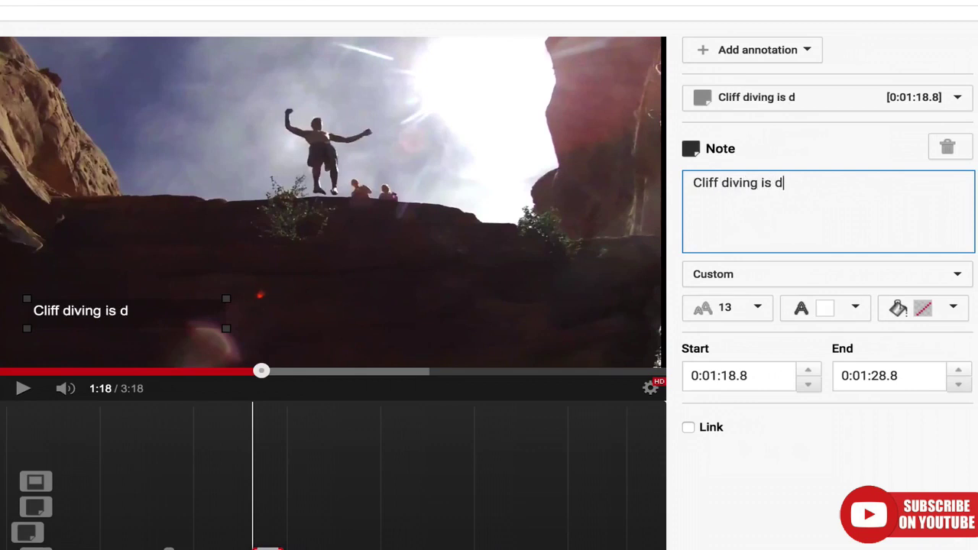
type("angerous. We had a guide who knew where to ju")
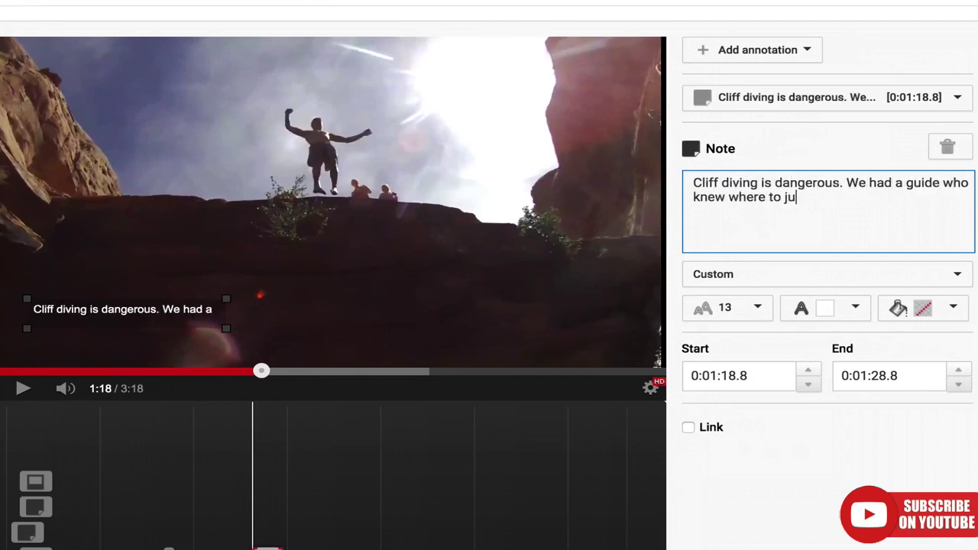
type("mp. Be careful.")
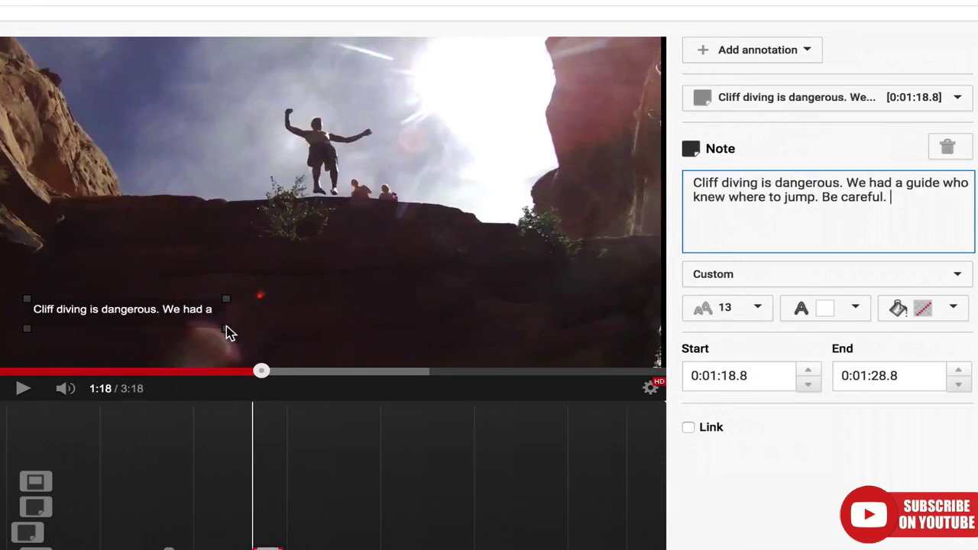
left_click_drag(227, 330, 228, 356)
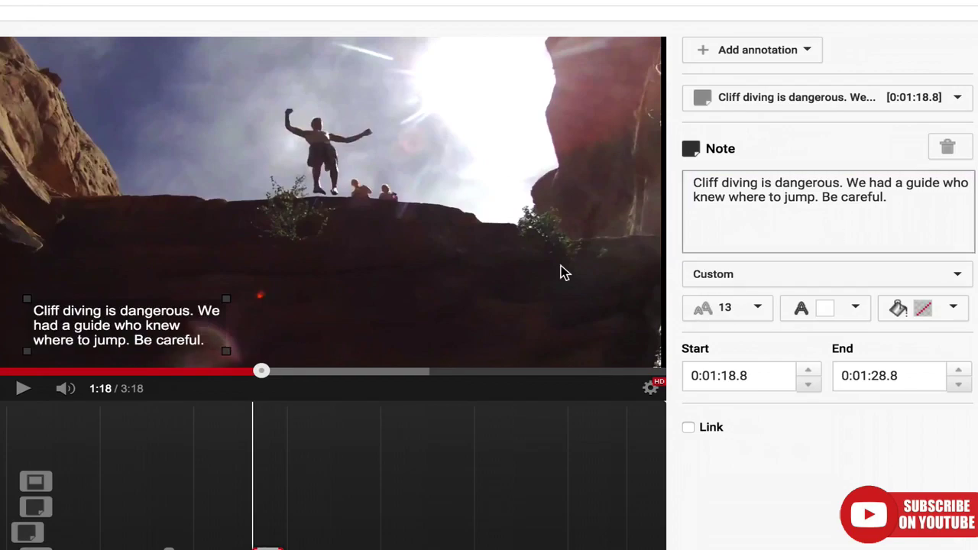
left_click(17, 395)
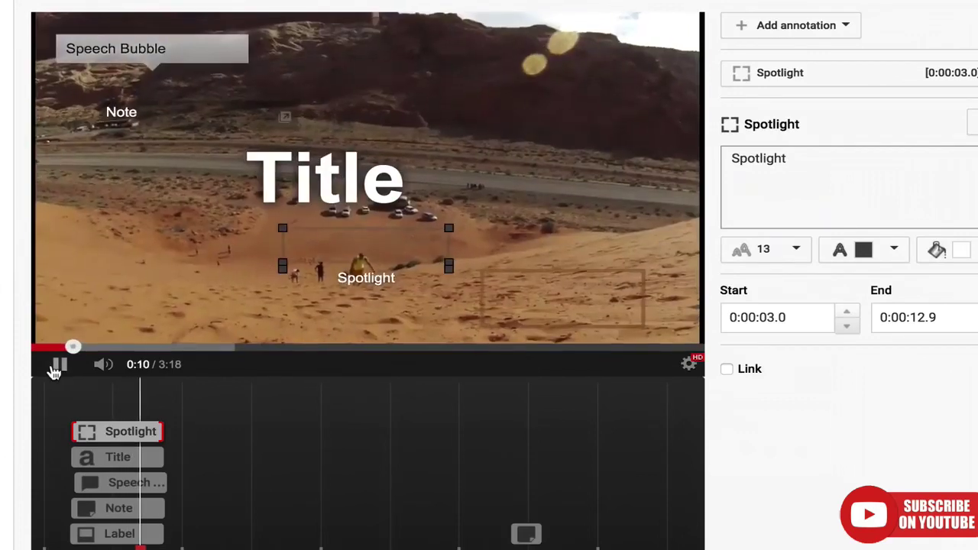
Pause at 0:10 and nudge the Speech Bubble annotation slightly left
left_click(55, 369)
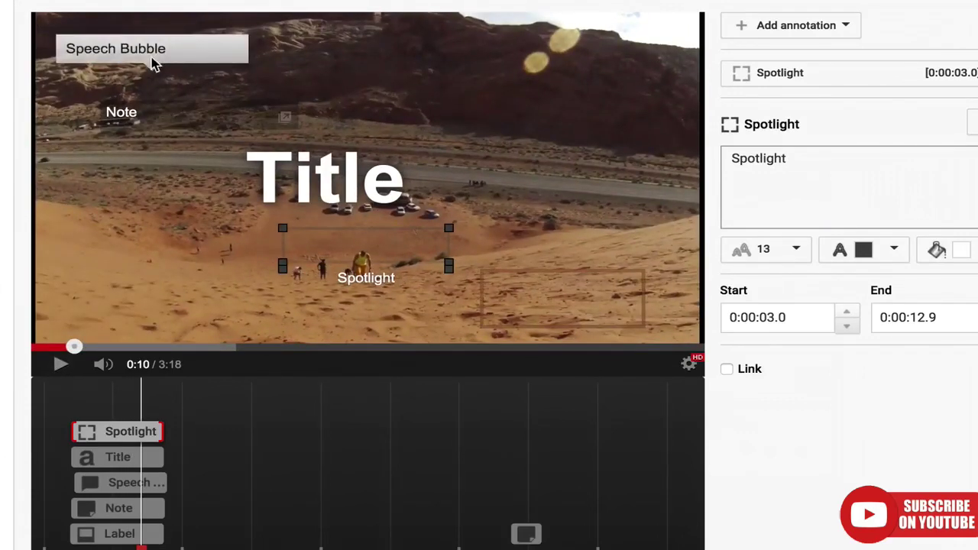
mouse_move(151, 68)
left_mouse_down()
mouse_move(140, 70)
mouse_move(147, 77)
mouse_move(86, 70)
mouse_move(102, 71)
left_mouse_up()
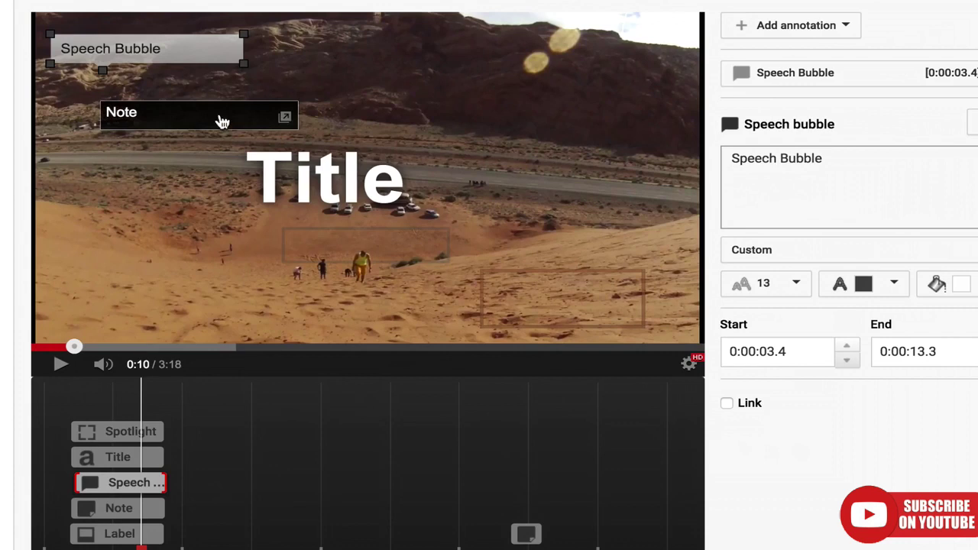
mouse_move(179, 122)
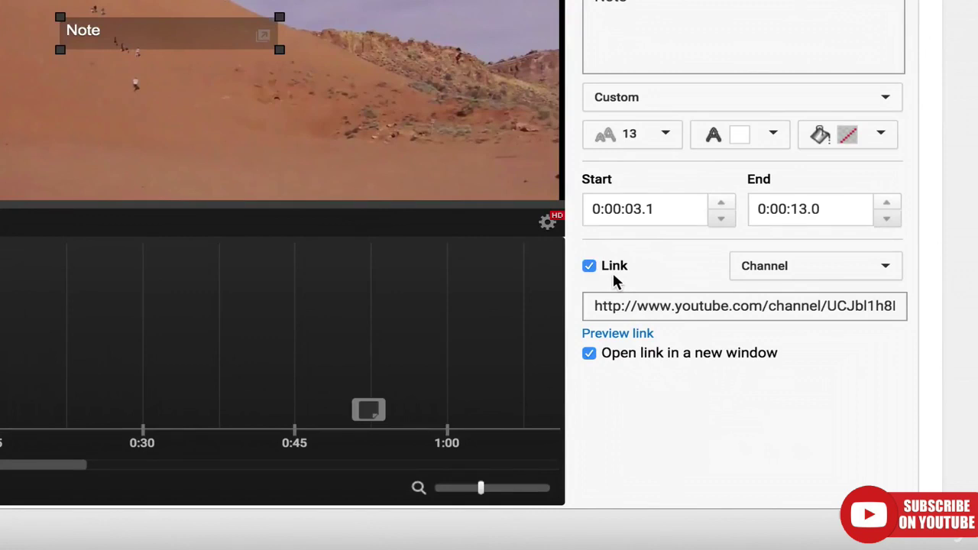
Show the Note's list of possible link destination types
left_click(773, 265)
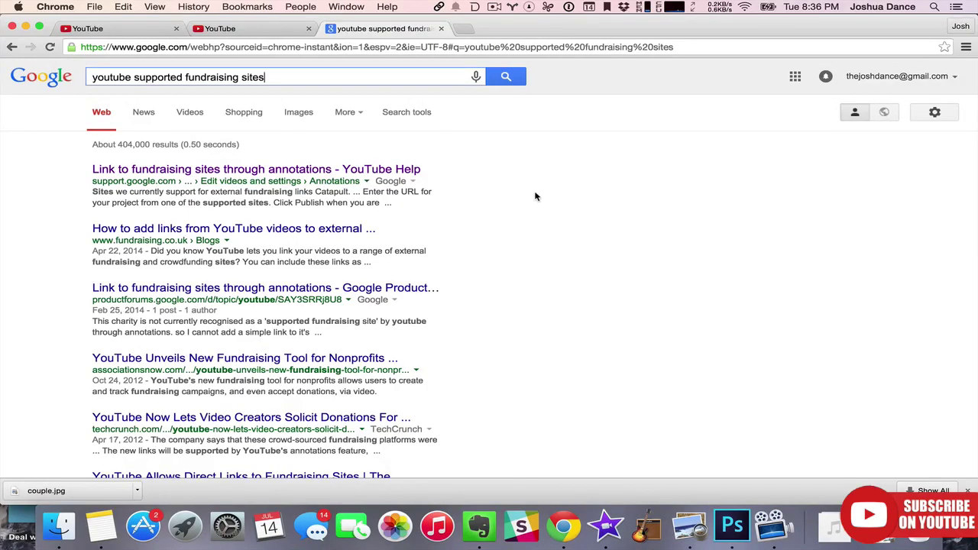
Open the YouTube Help article and expand the supported external fundraising sites list
left_click(188, 168)
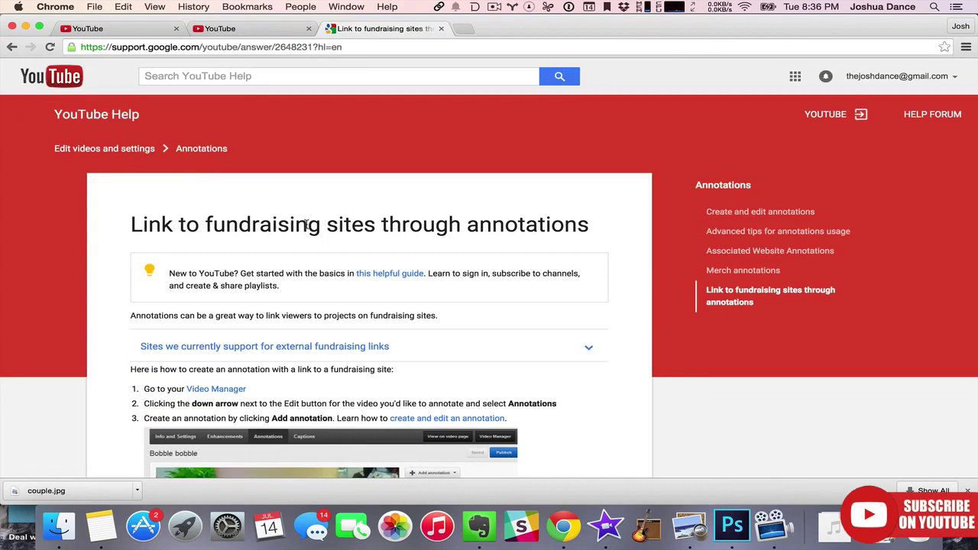
scroll(321, 267, "down", 3)
left_click(282, 257)
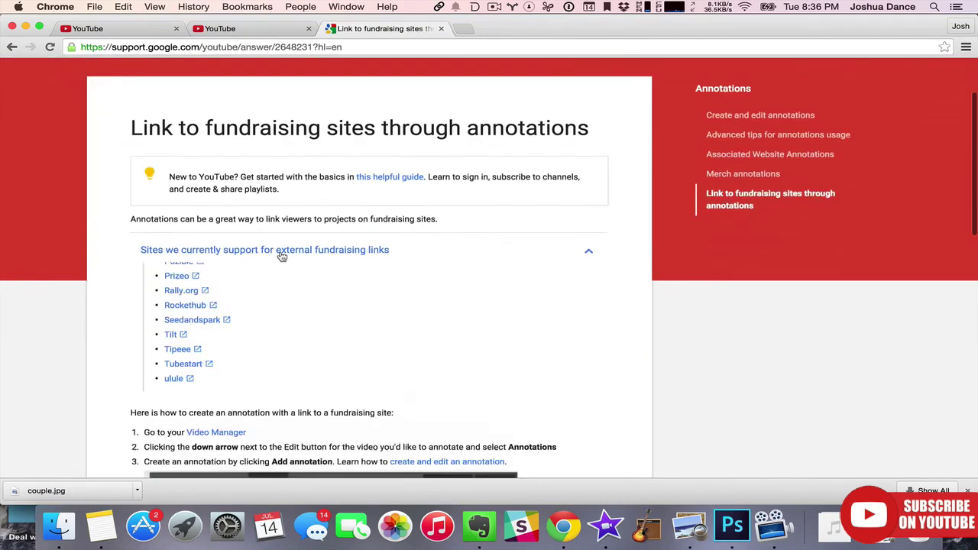
scroll(338, 338, "down", 5)
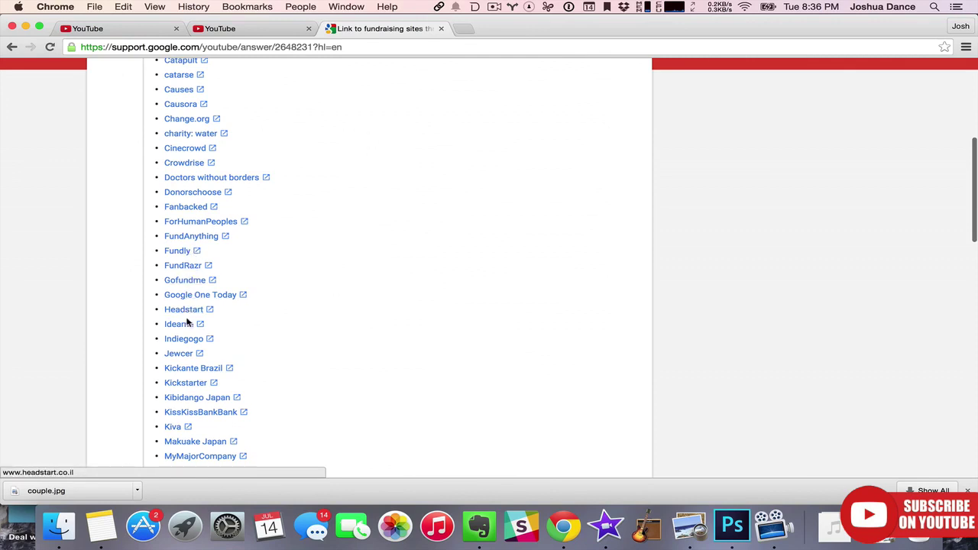
scroll(193, 320, "down", 5)
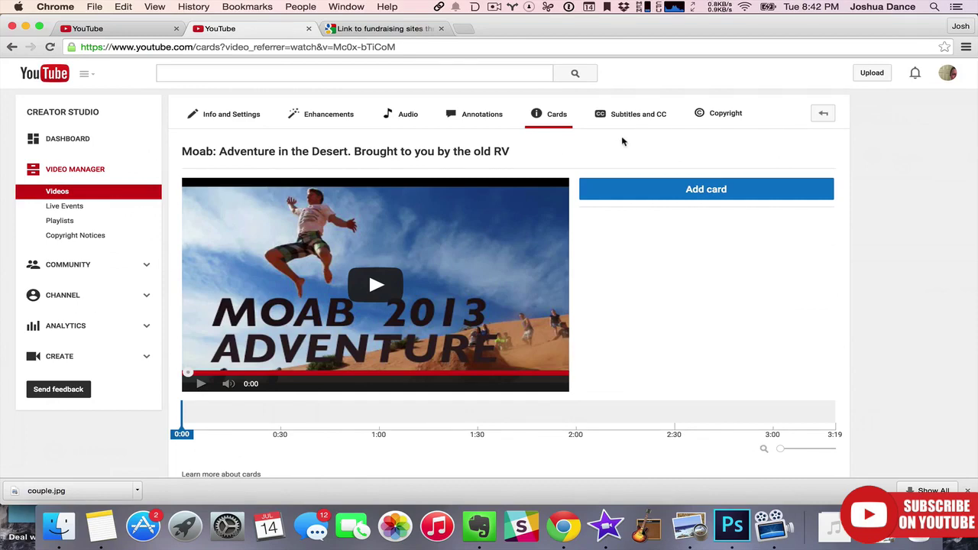
Start a new Merchandise card from the Add card options
left_click(718, 191)
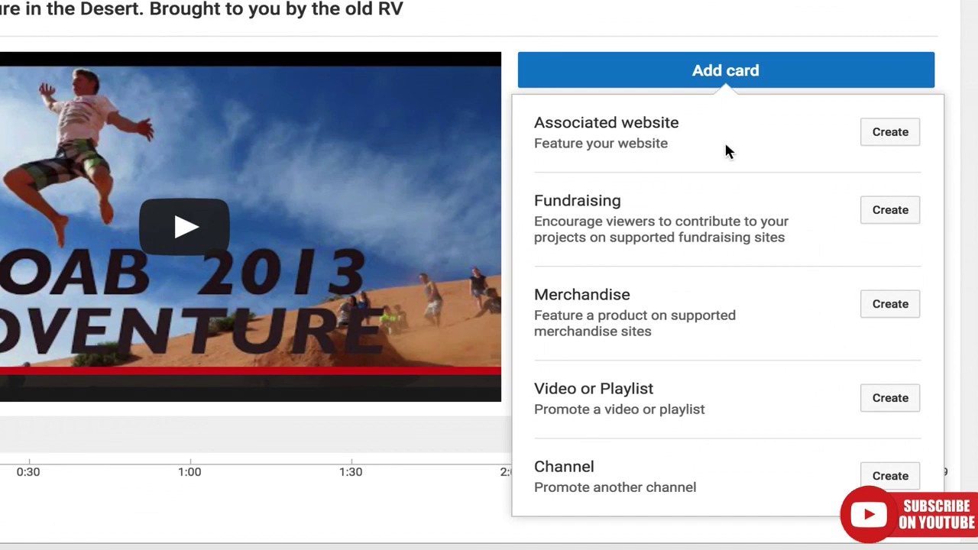
left_click(884, 307)
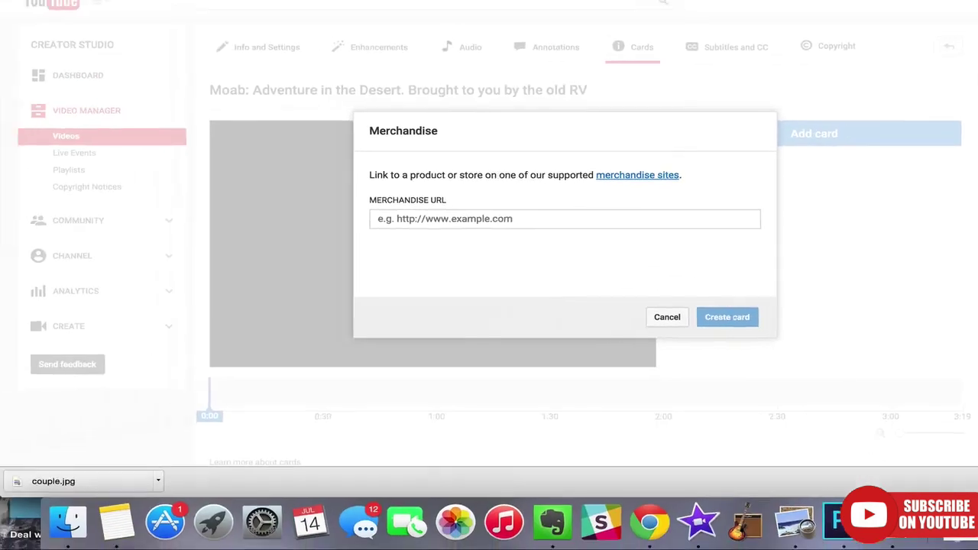
Expand YouTube Help's 'Other approved retailers' list and scroll down to Gumroad
left_click(474, 129)
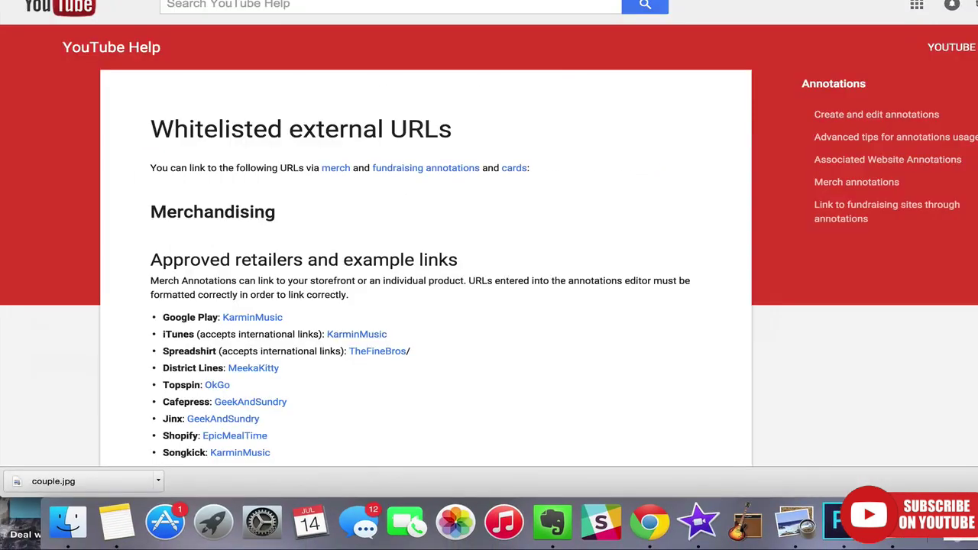
scroll(456, 297, "down", 1)
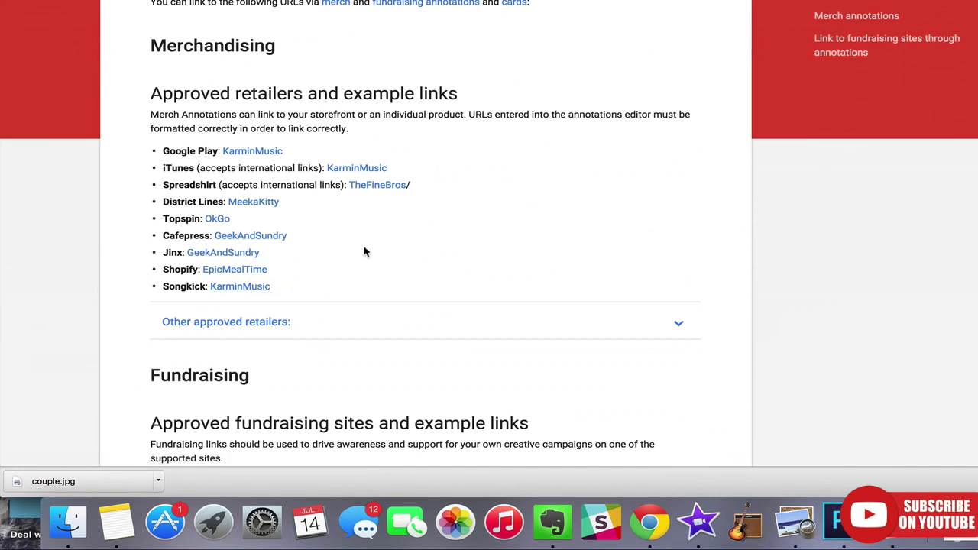
left_click(267, 324)
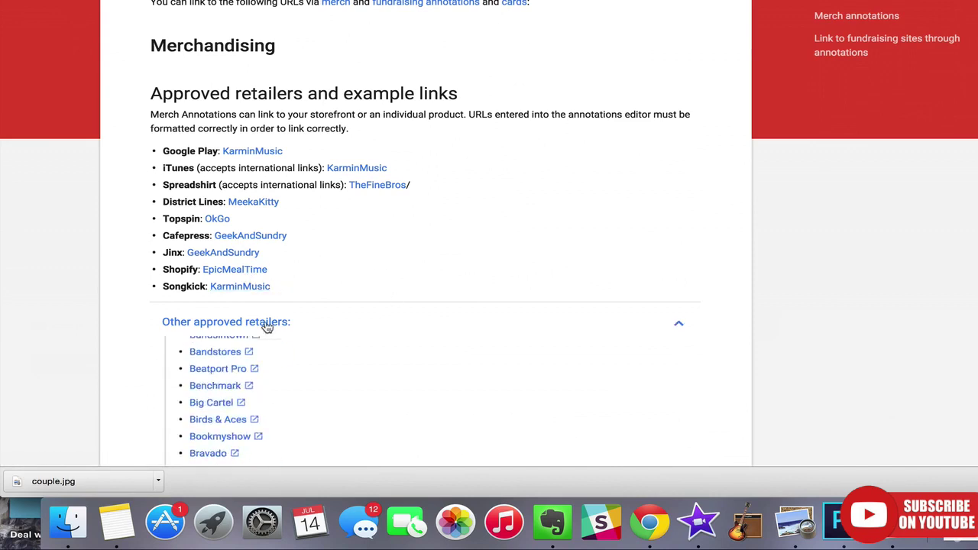
scroll(340, 361, "down", 3)
scroll(340, 361, "down", 5)
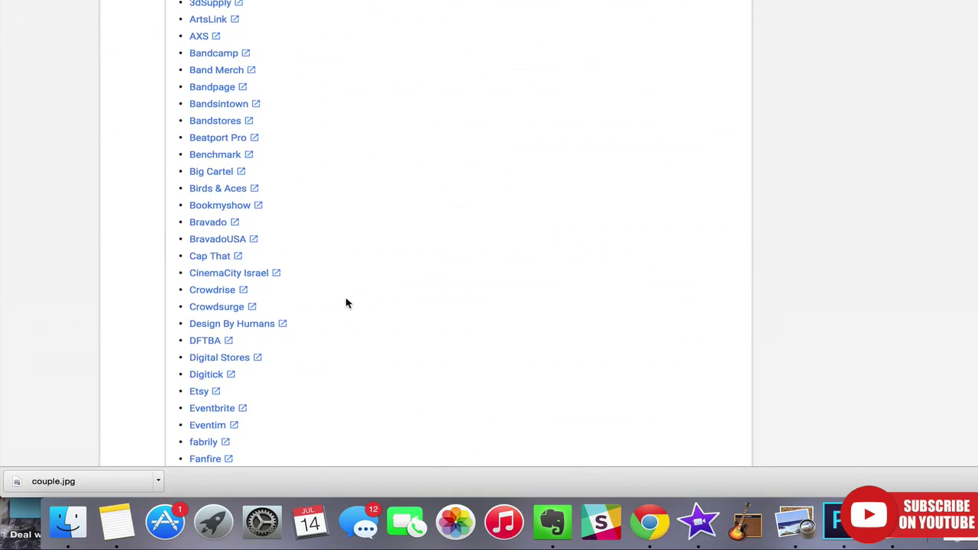
scroll(385, 306, "down", 1)
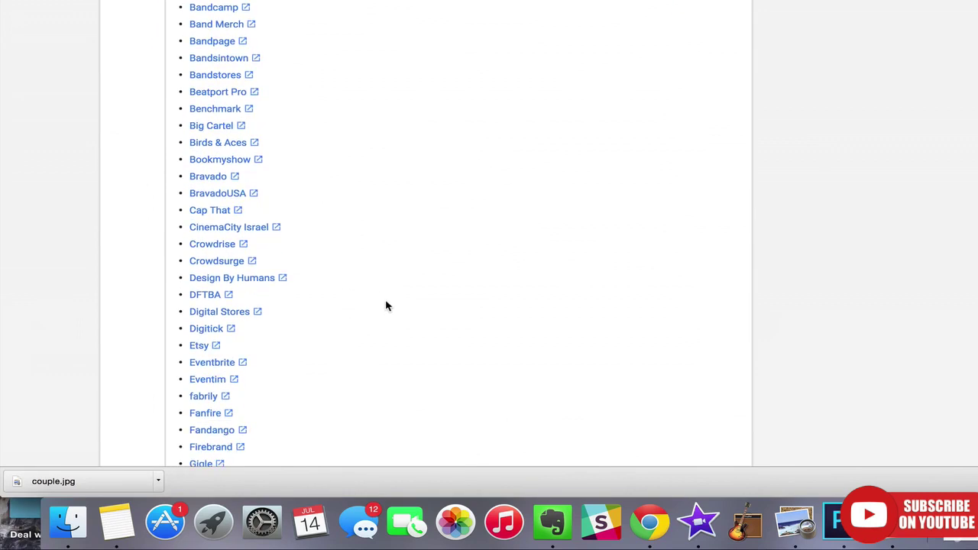
scroll(385, 305, "down", 3)
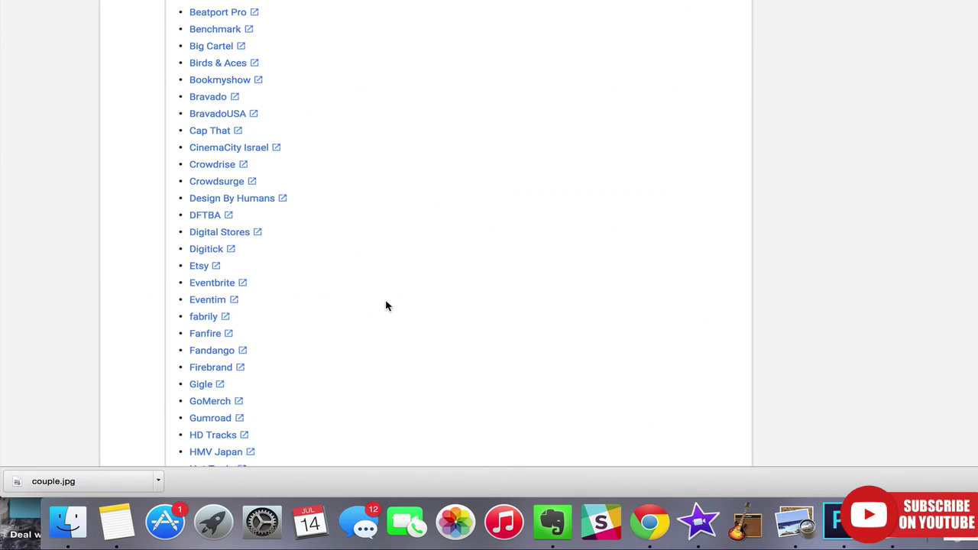
scroll(385, 306, "down", 2)
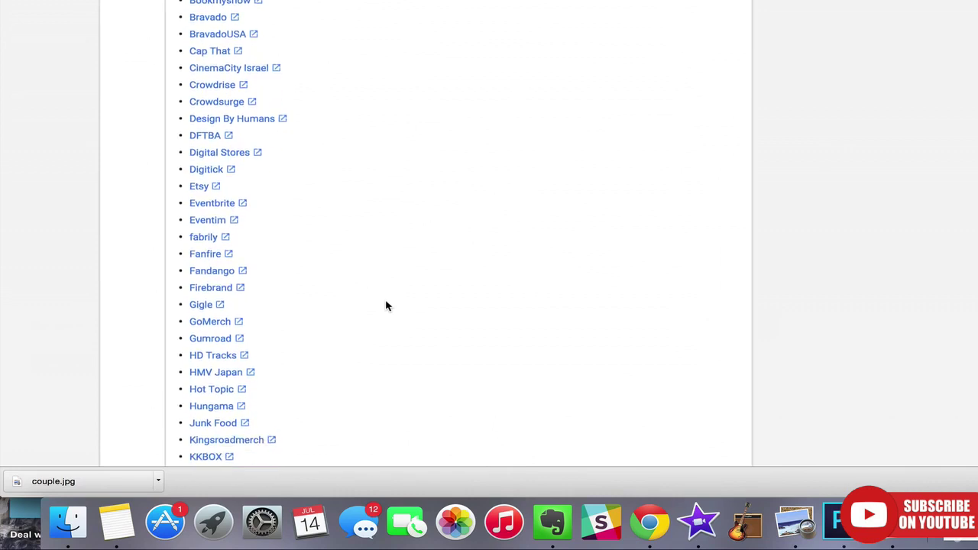
scroll(386, 306, "down", 2)
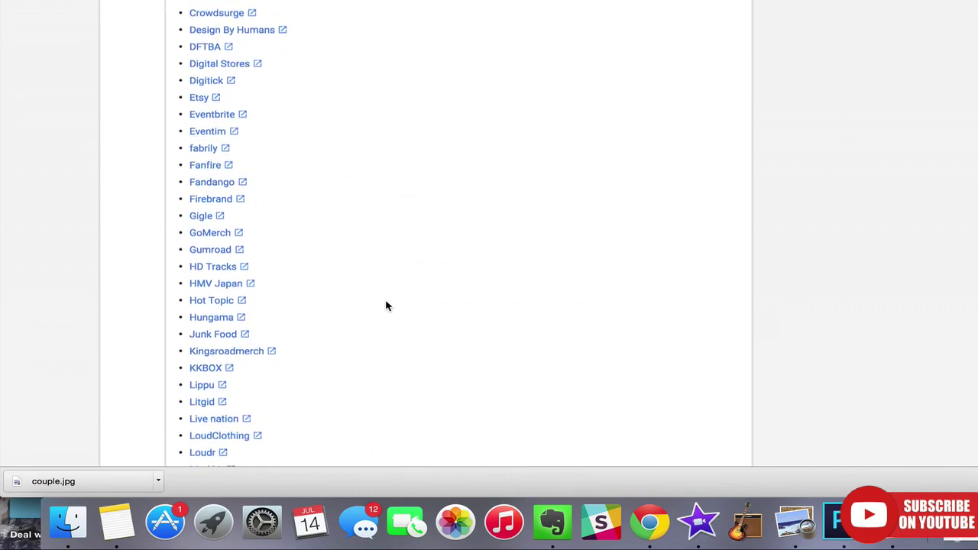
scroll(386, 306, "down", 2)
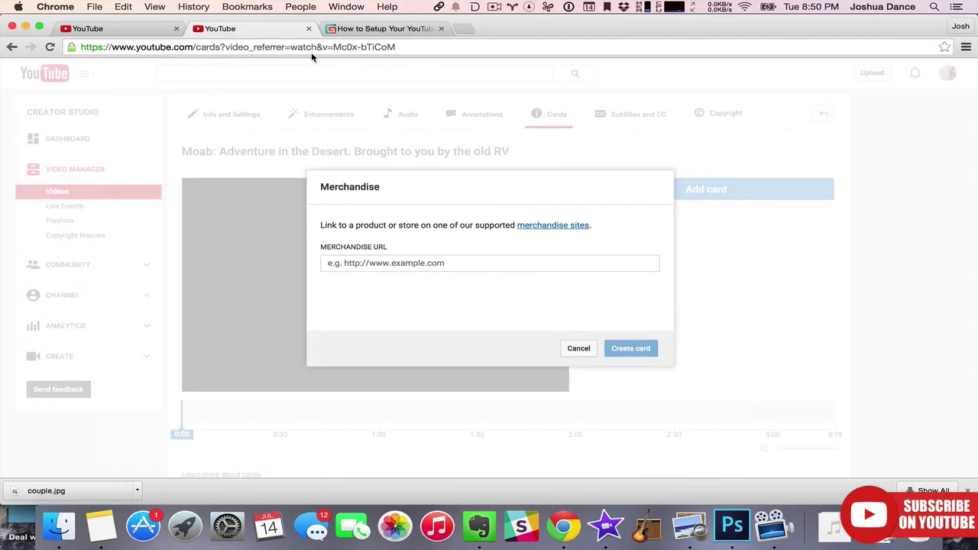
Paste the Gumroad product page address as the card's merchandise URL
left_click(382, 29)
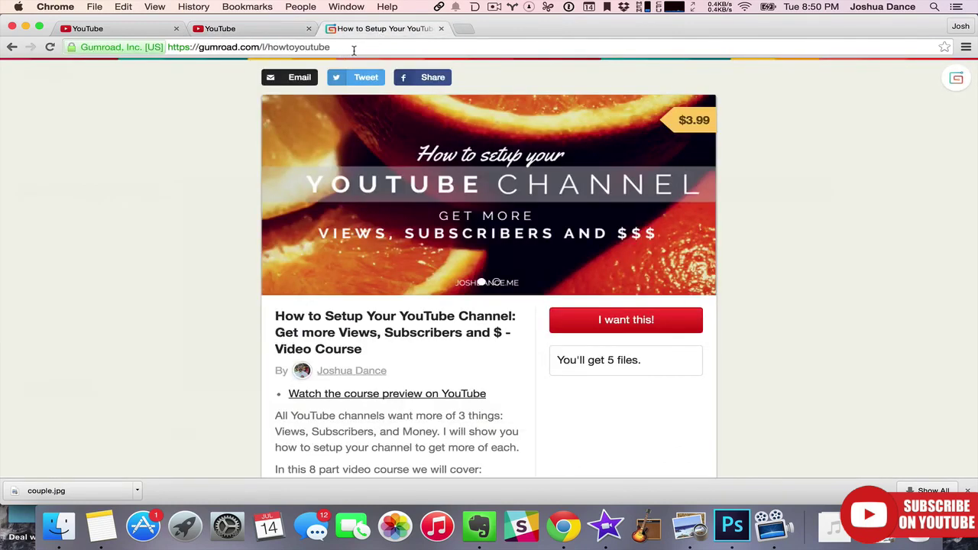
left_click(348, 51)
left_click(275, 28)
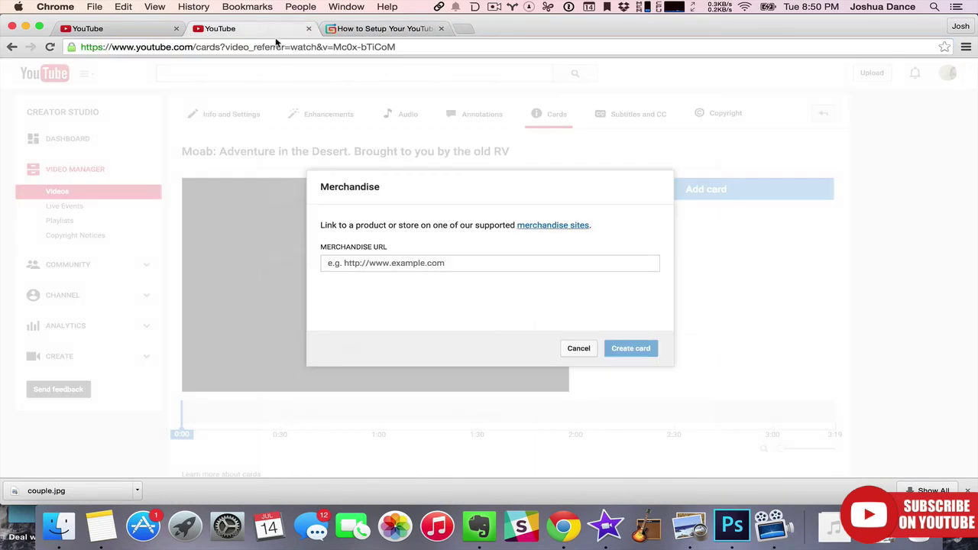
left_click(463, 263)
key("super+v")
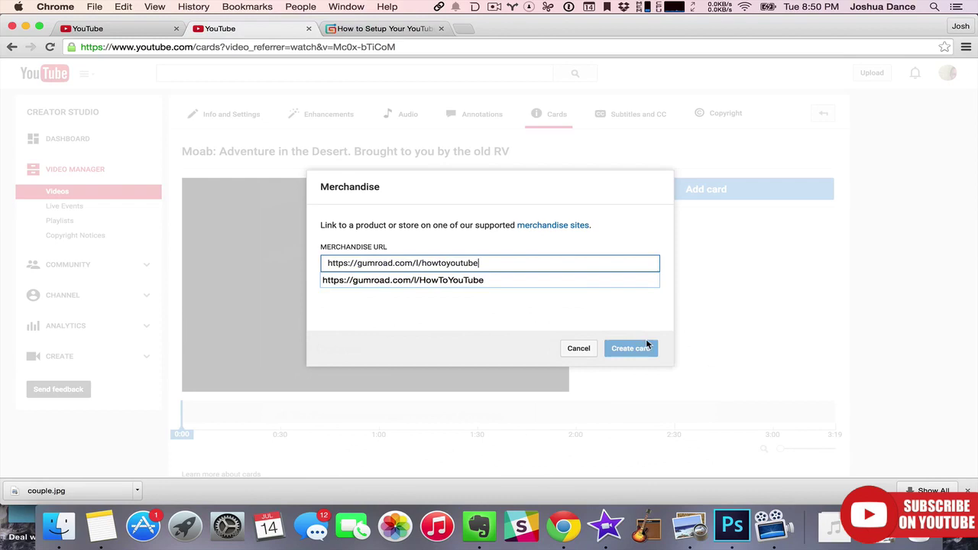
left_click(520, 286)
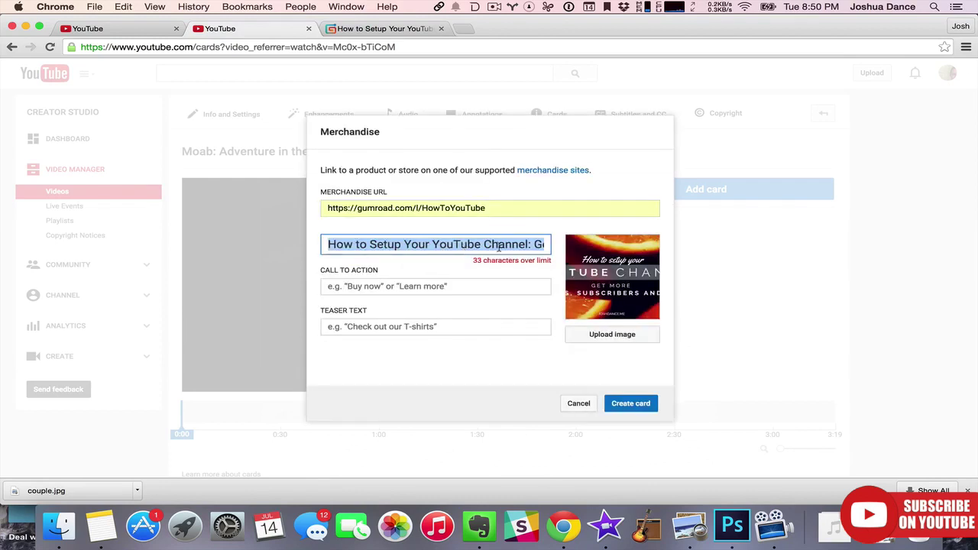
Shorten the card title to 'How to Setup Your YouTube Channel the Right Way'
left_click_drag(494, 246, 623, 248)
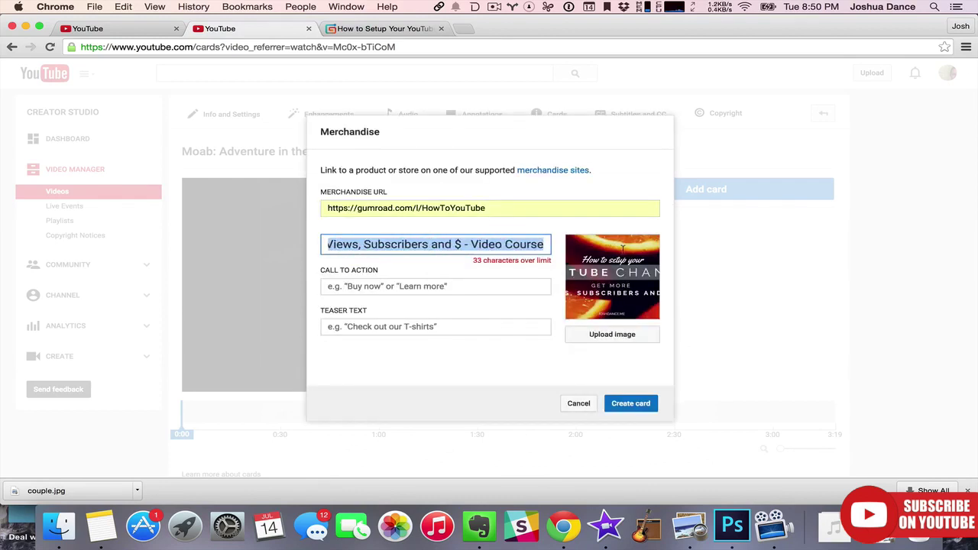
type("How to Setup Your YouTube")
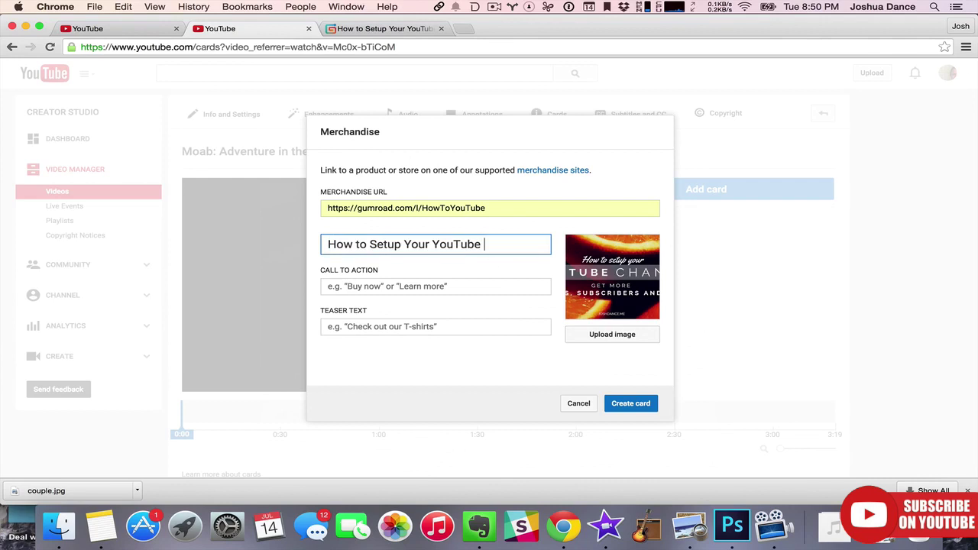
type("Channel the Righ")
key("BackSpace")
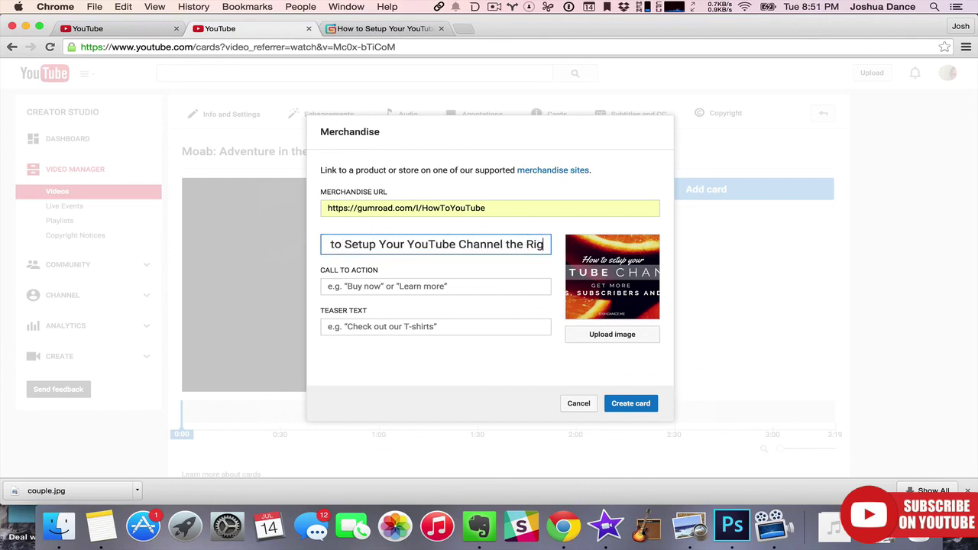
type("ht Way")
Set call to action 'Buy the course now', teaser 'Want to learn about this', and create the card
left_click(464, 288)
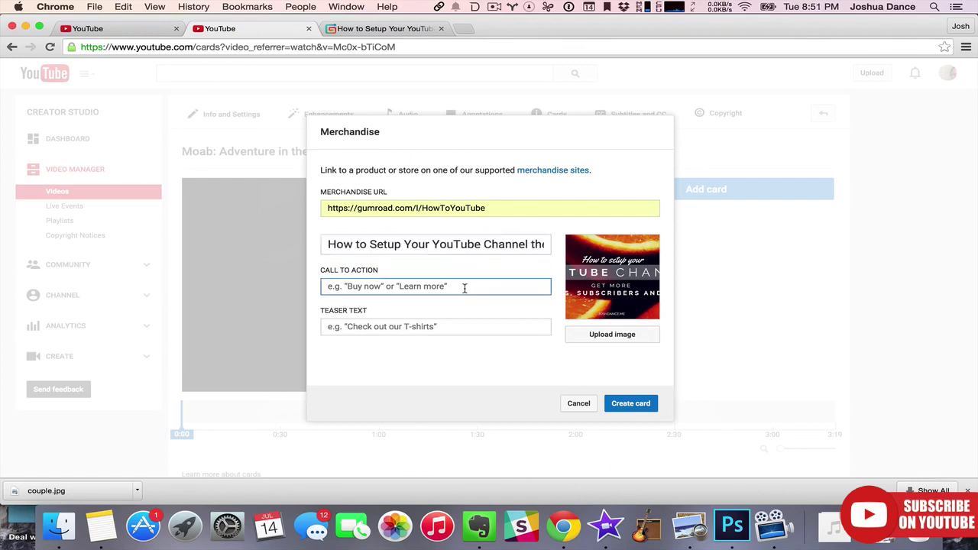
type("Buy")
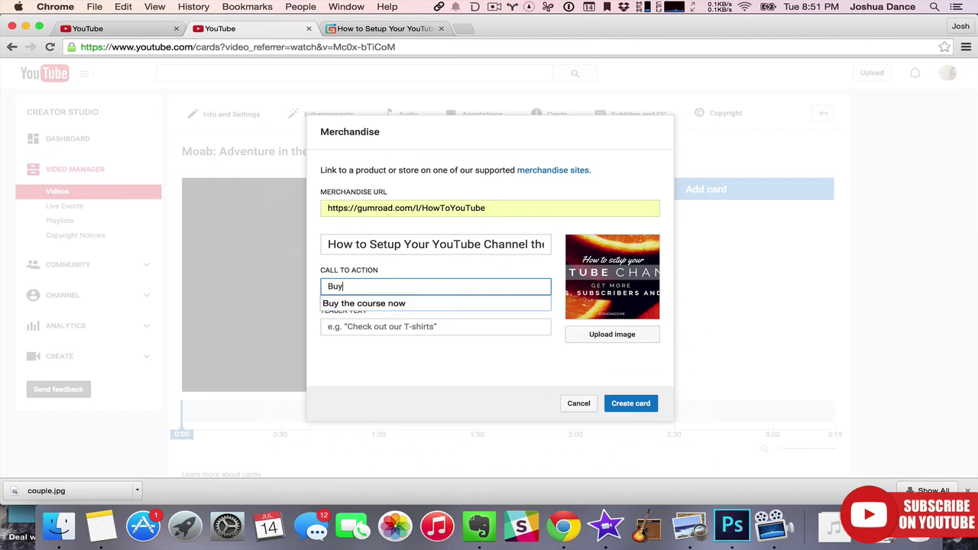
key("Down")
key("Return")
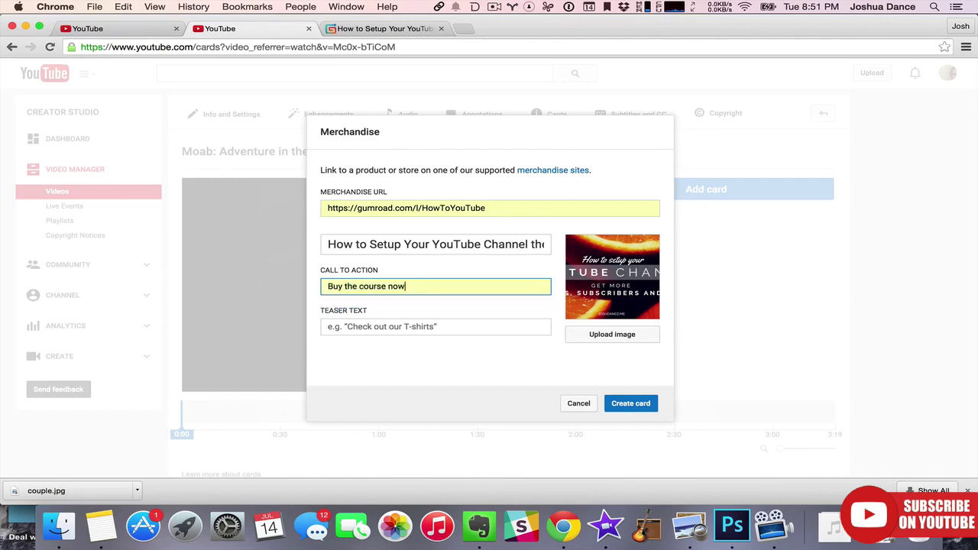
left_click(466, 331)
type("Want to")
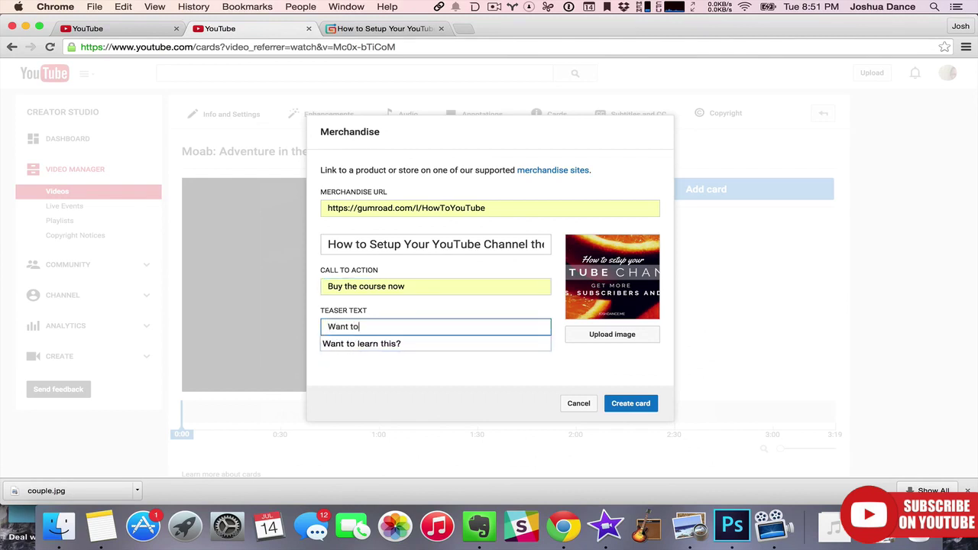
type(" learn about this?")
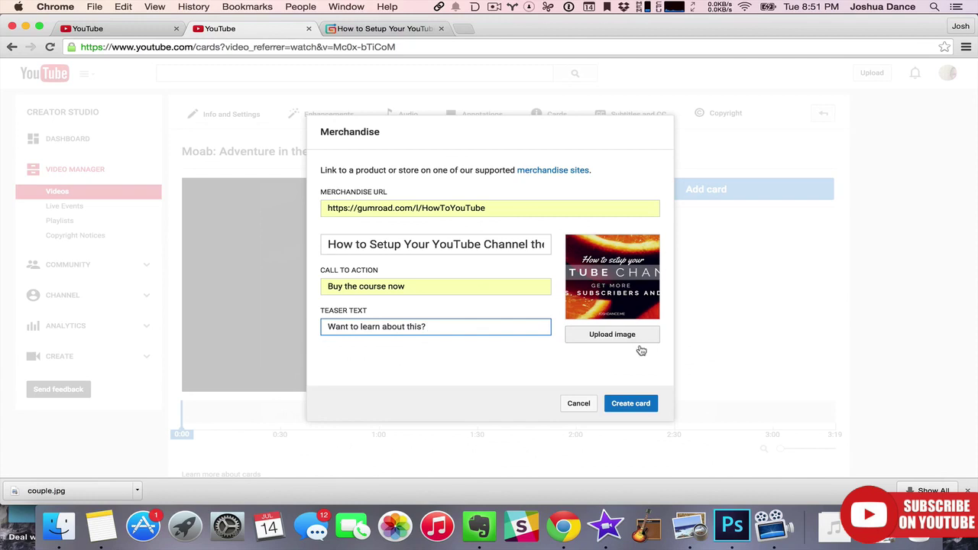
left_click(637, 404)
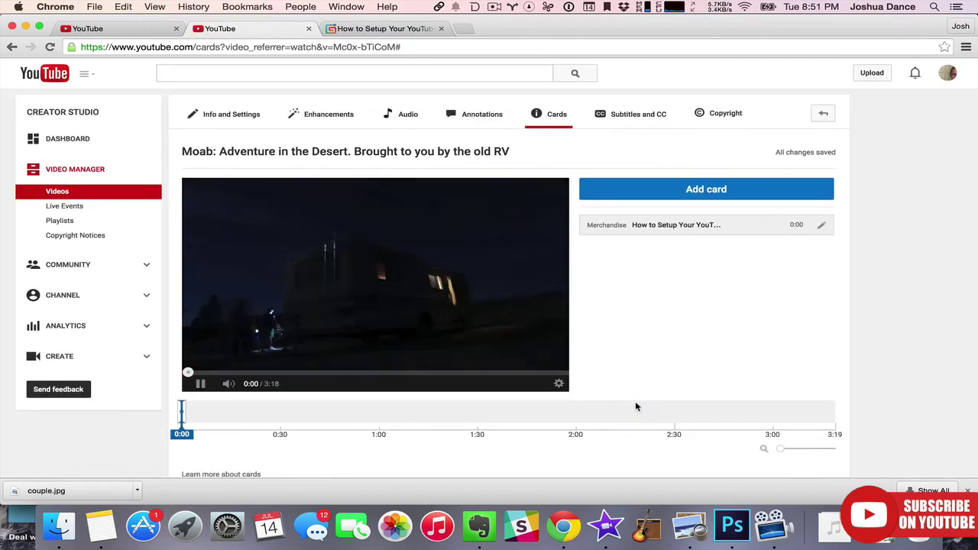
Move the merchandise card's marker to 0:16, play to 0:17, and preview the card
left_click(182, 412)
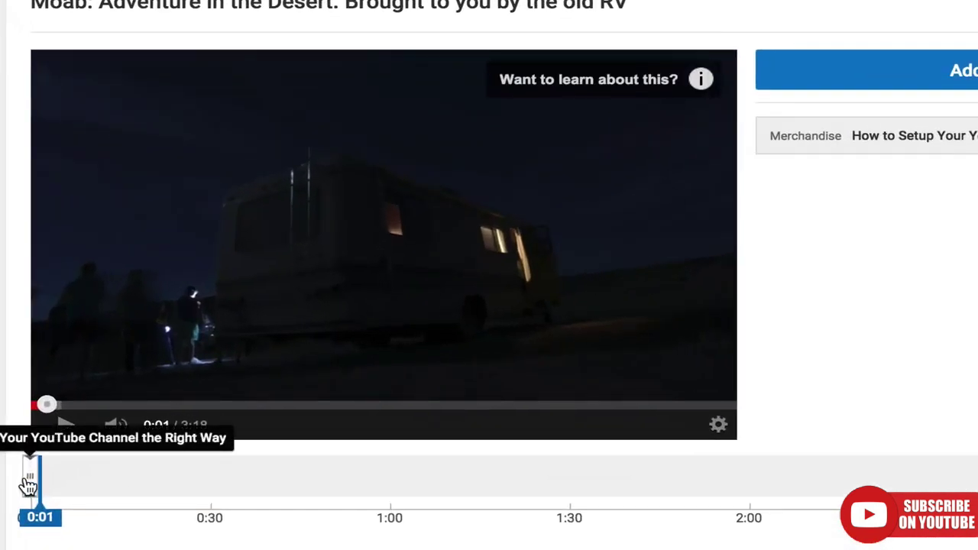
left_click_drag(28, 484, 125, 483)
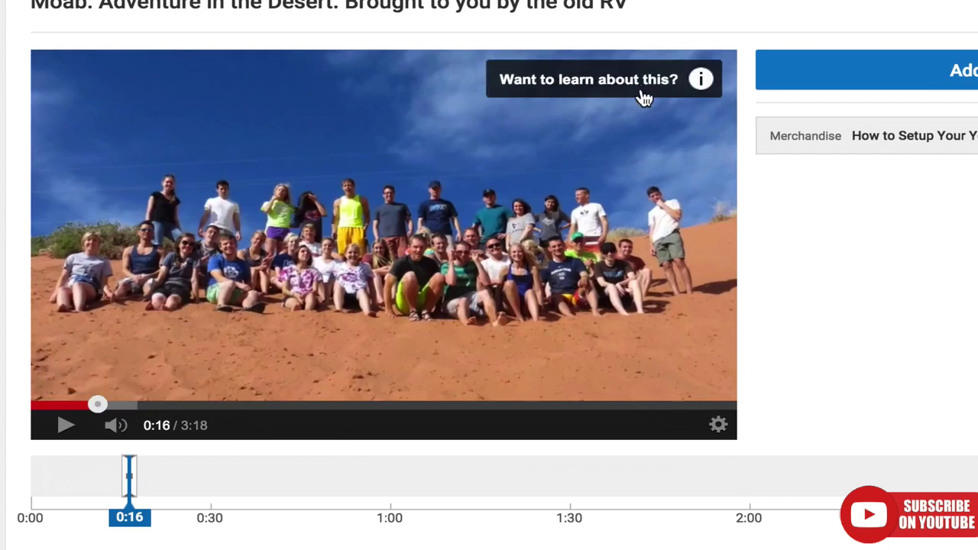
left_click(68, 426)
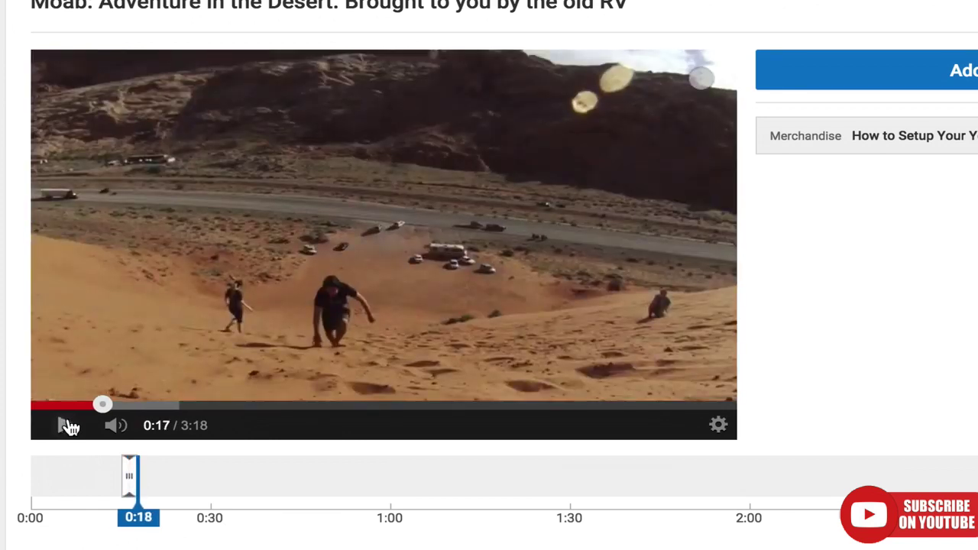
left_click(67, 426)
left_click(704, 86)
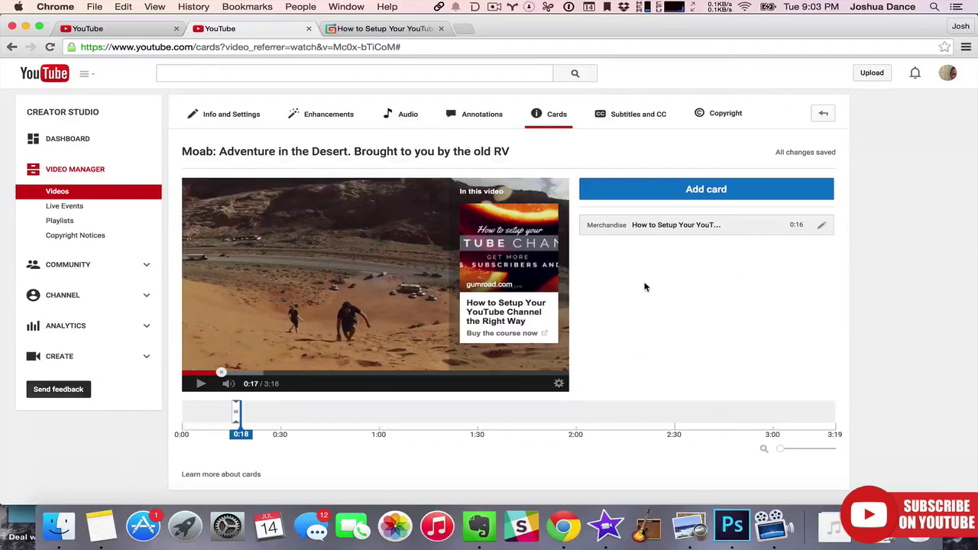
Start a new associated website card, which leads to the channel's advanced settings
left_click(730, 191)
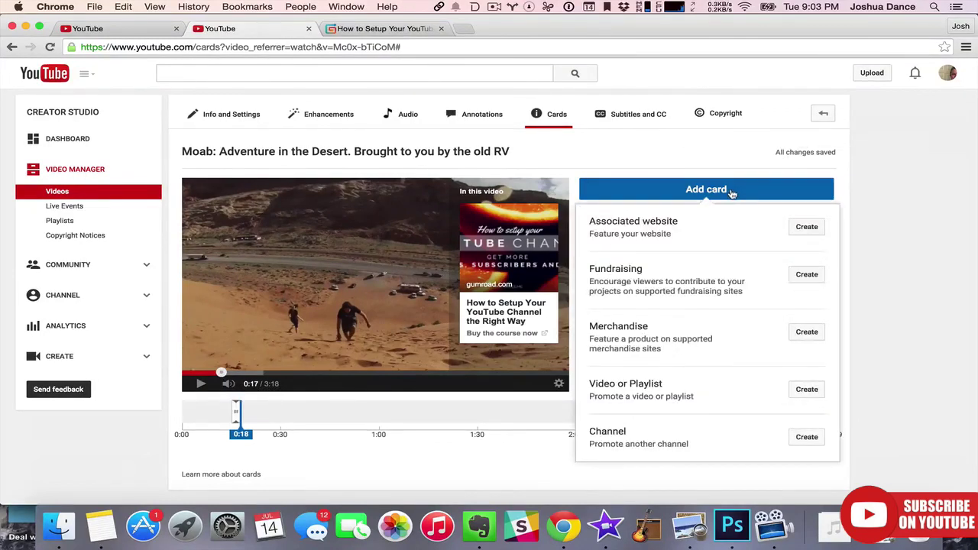
left_click(807, 228)
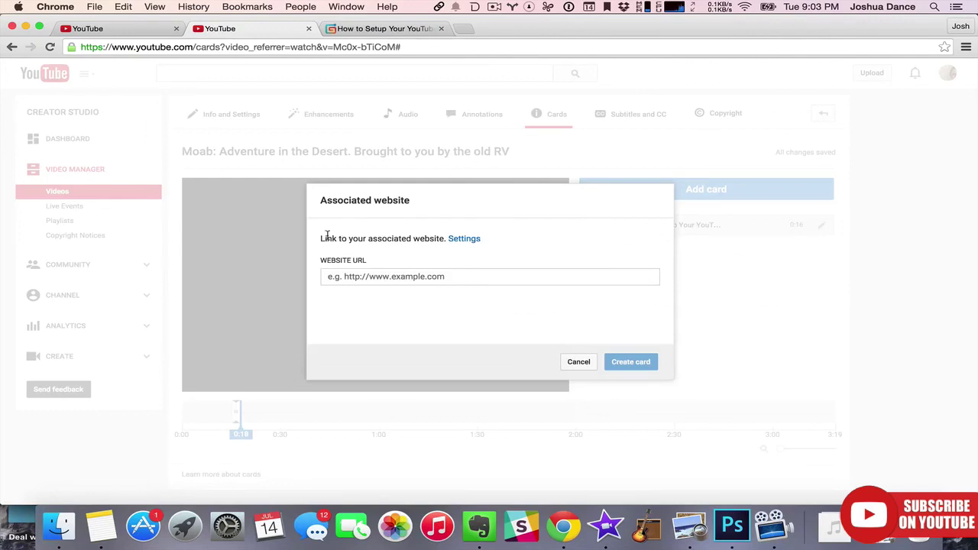
left_click(464, 238)
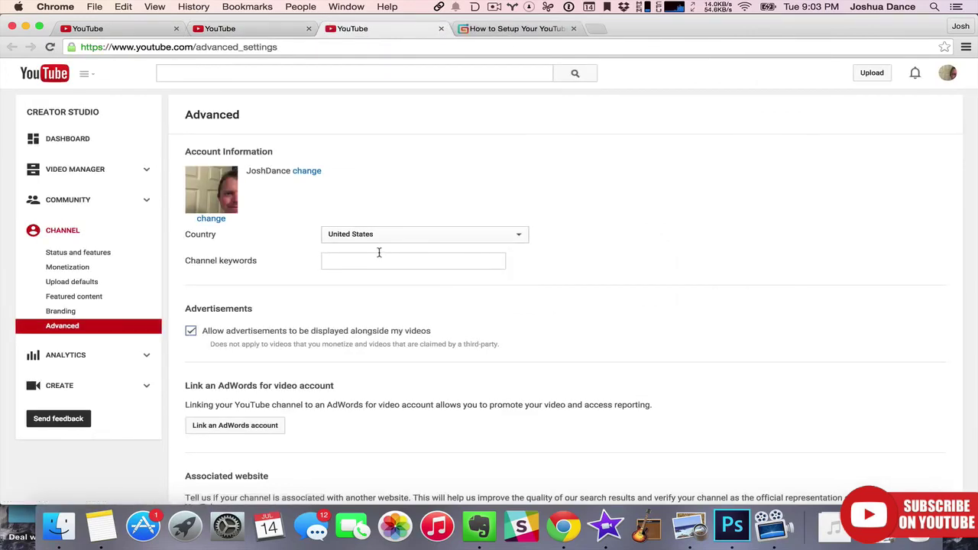
Add the creator's personal website as the associated website and start verifying ownership
scroll(338, 336, "down", 5)
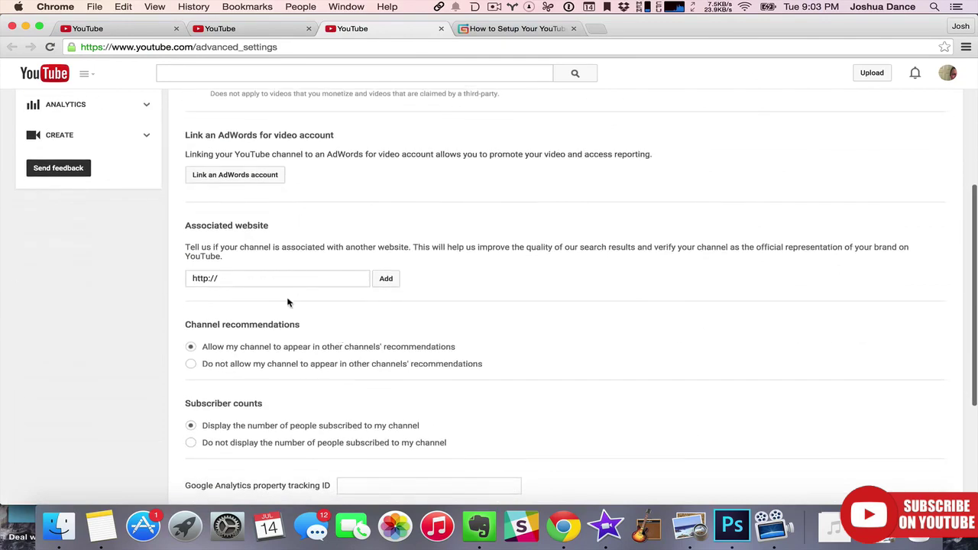
left_click(247, 275)
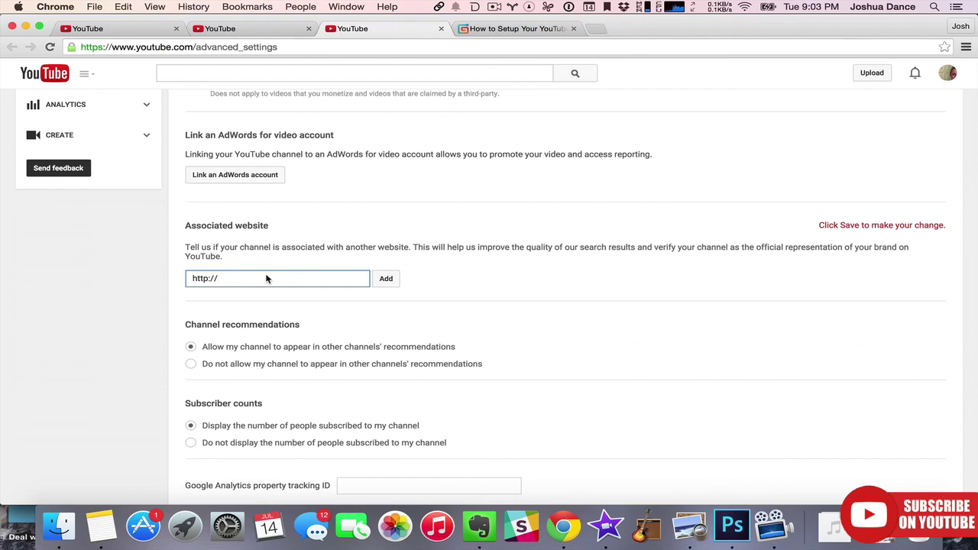
type("joshdance.me/")
left_click(386, 278)
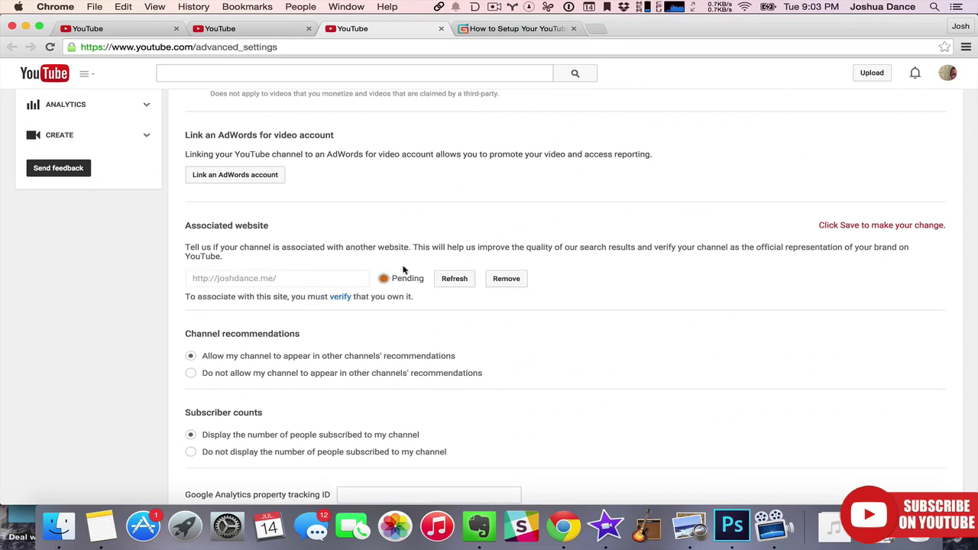
left_click(341, 298)
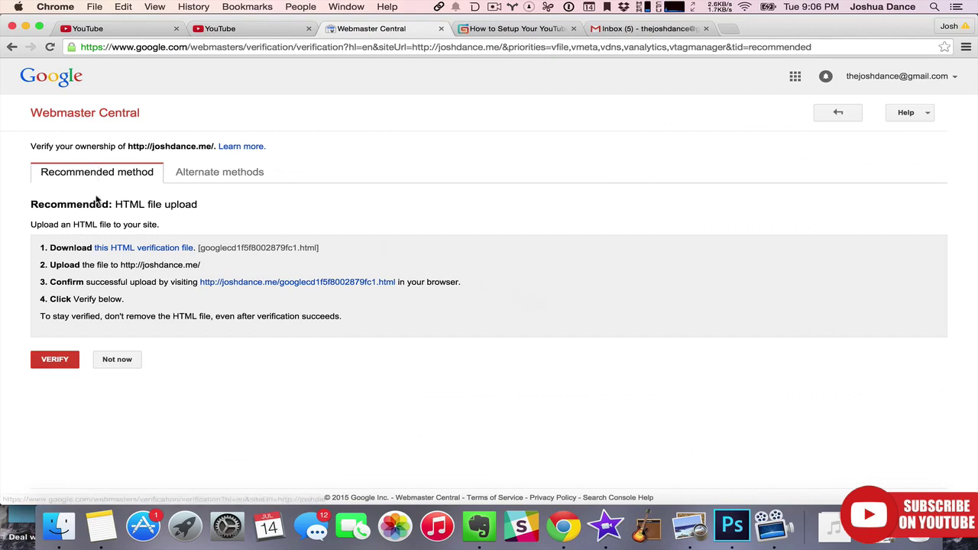
Show the Alternate methods tab on the website's ownership verification page
left_click(217, 173)
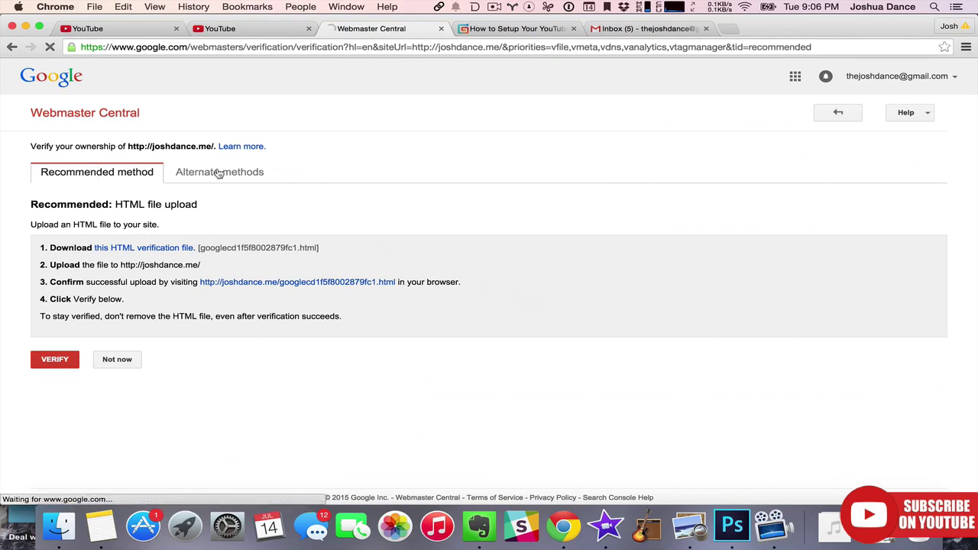